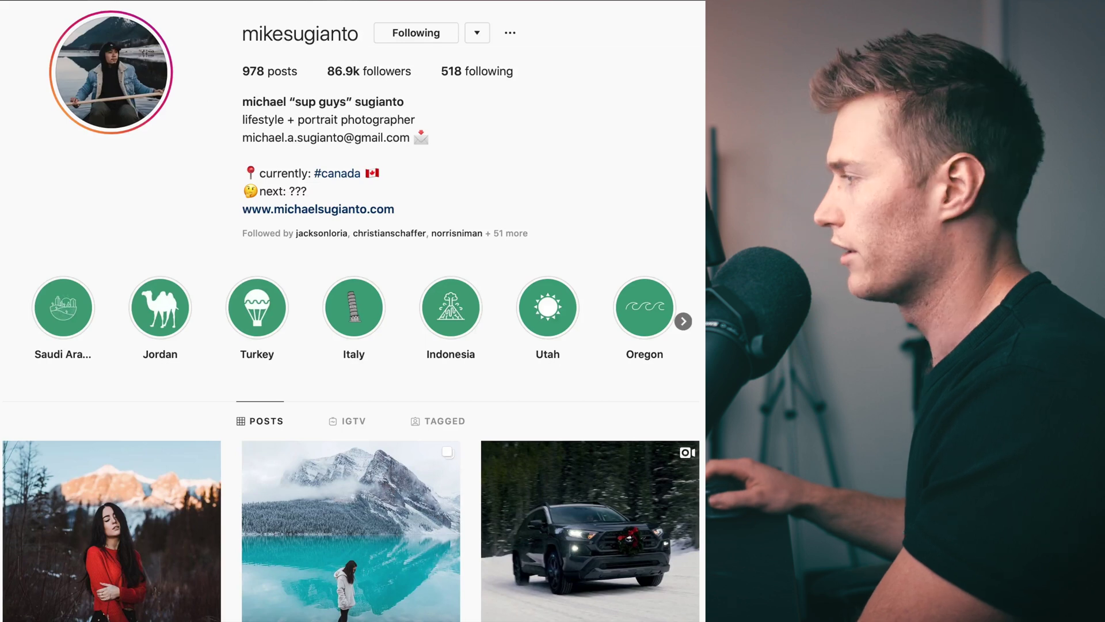
# - Browse the photographer's Instagram post grid and examine the colours, contrast and softness of the landscape and portrait photos
pyautogui.scroll(-15, 352, 310)
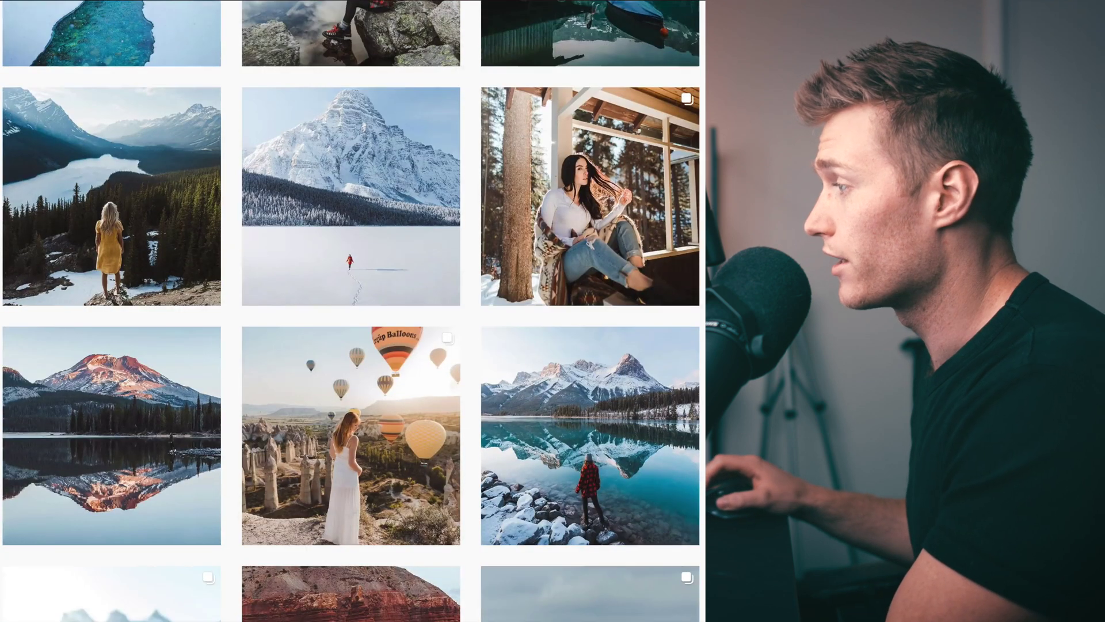
pyautogui.scroll(-1, 351, 311)
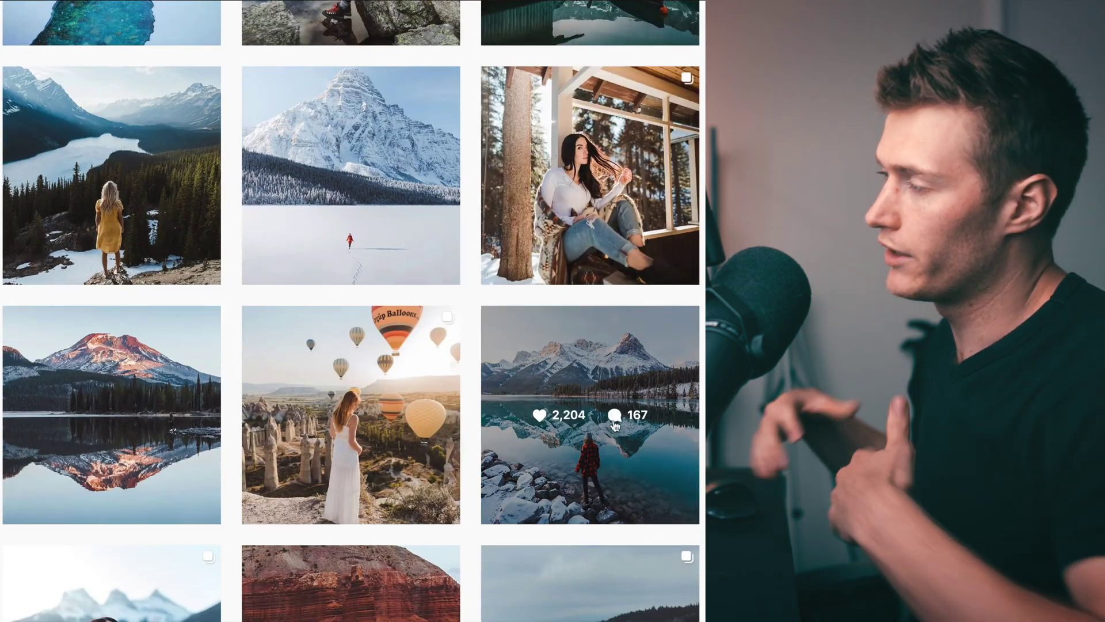
pyautogui.click(589, 254)
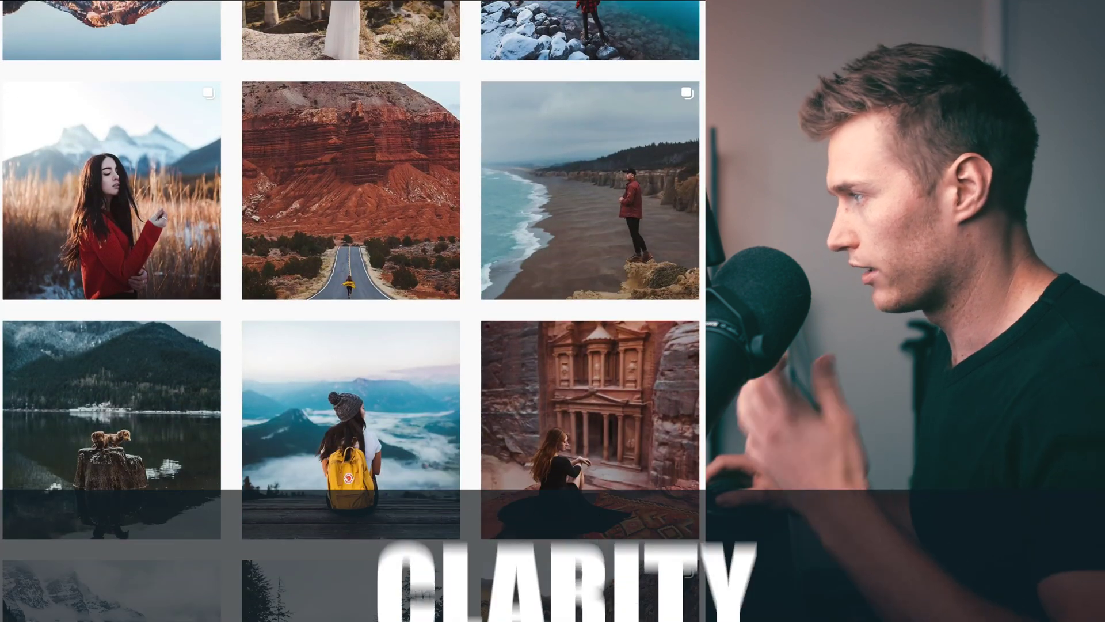
pyautogui.scroll(-8, 351, 311)
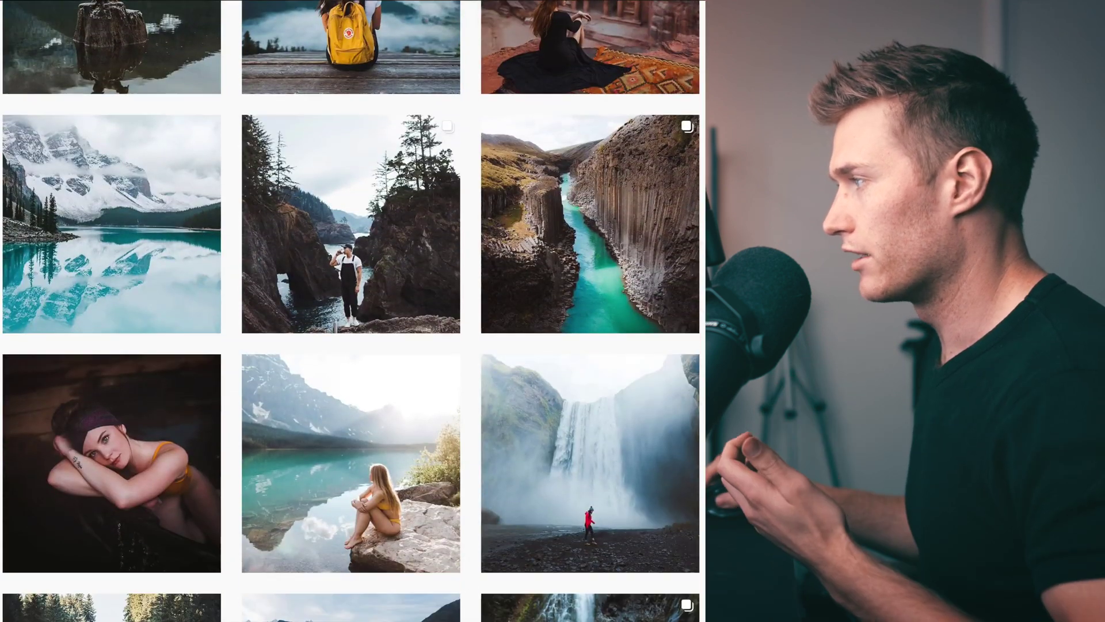
pyautogui.scroll(-5, 429, 223)
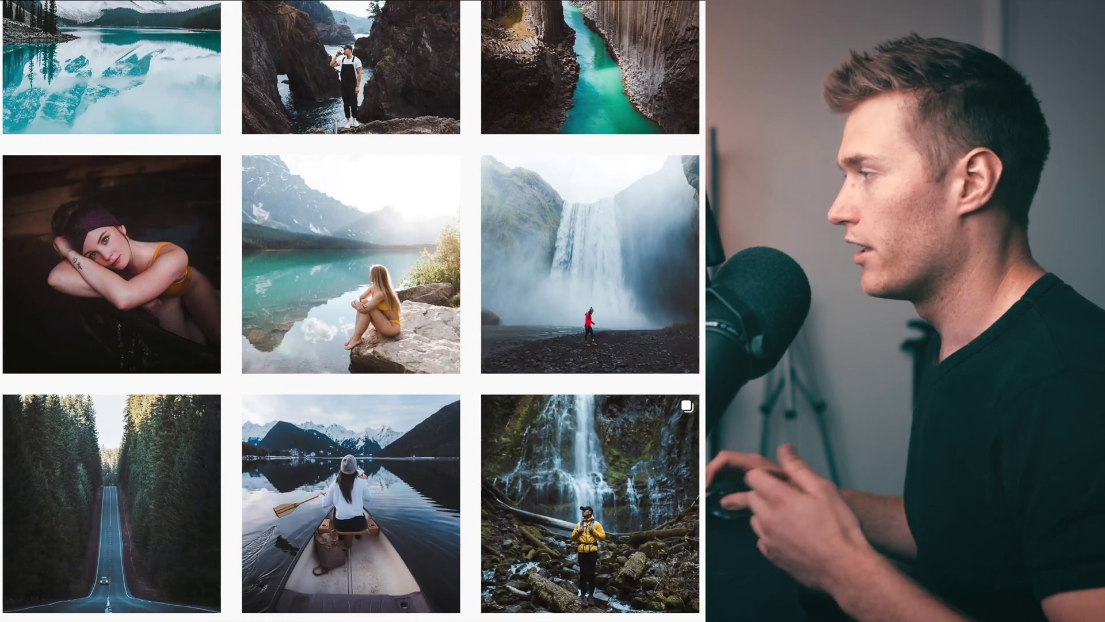
pyautogui.click(430, 224)
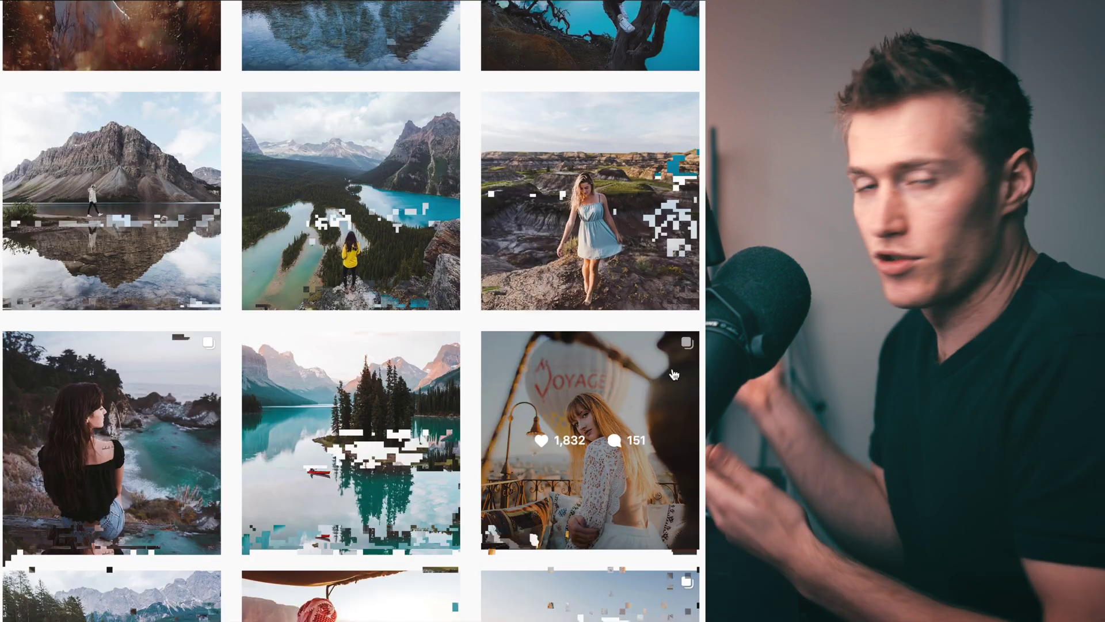
pyautogui.click(665, 379)
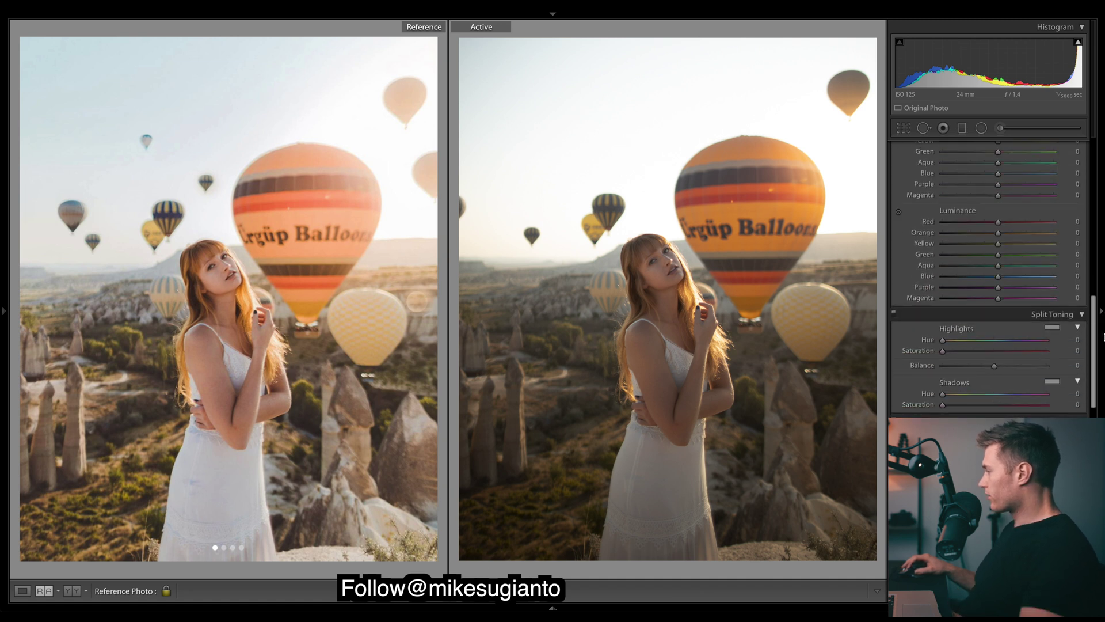
# - In Lightroom, enable lens profile corrections for the balloon portrait and set Contrast to +34, Highlights to −83 and Whites to −45
pyautogui.scroll(-10, 901, 278)
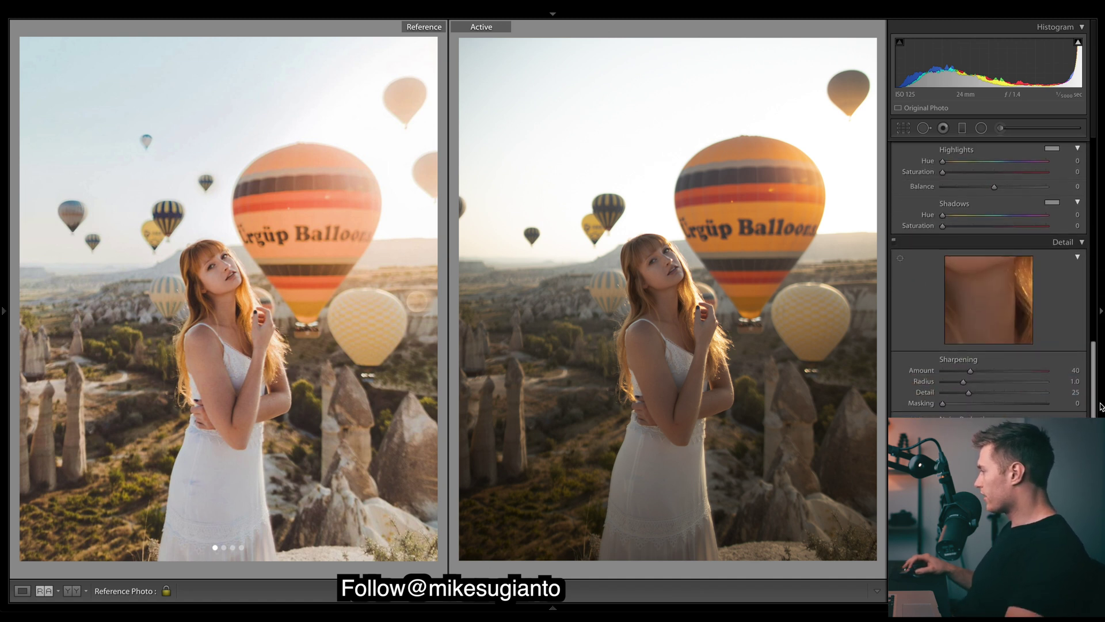
pyautogui.click(901, 275)
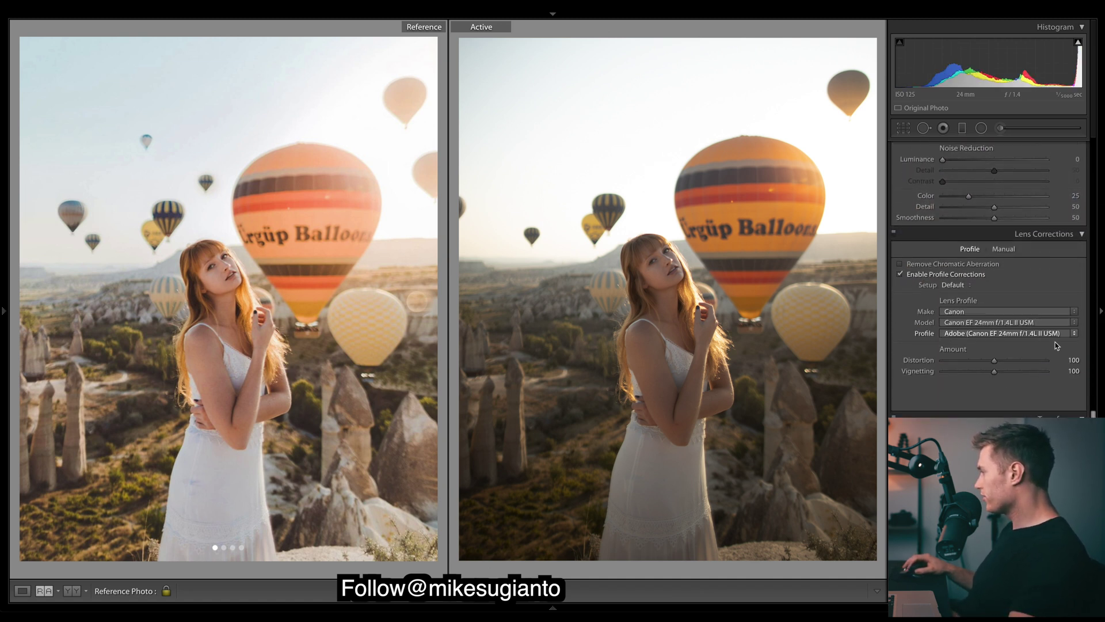
pyautogui.scroll(10, 966, 279)
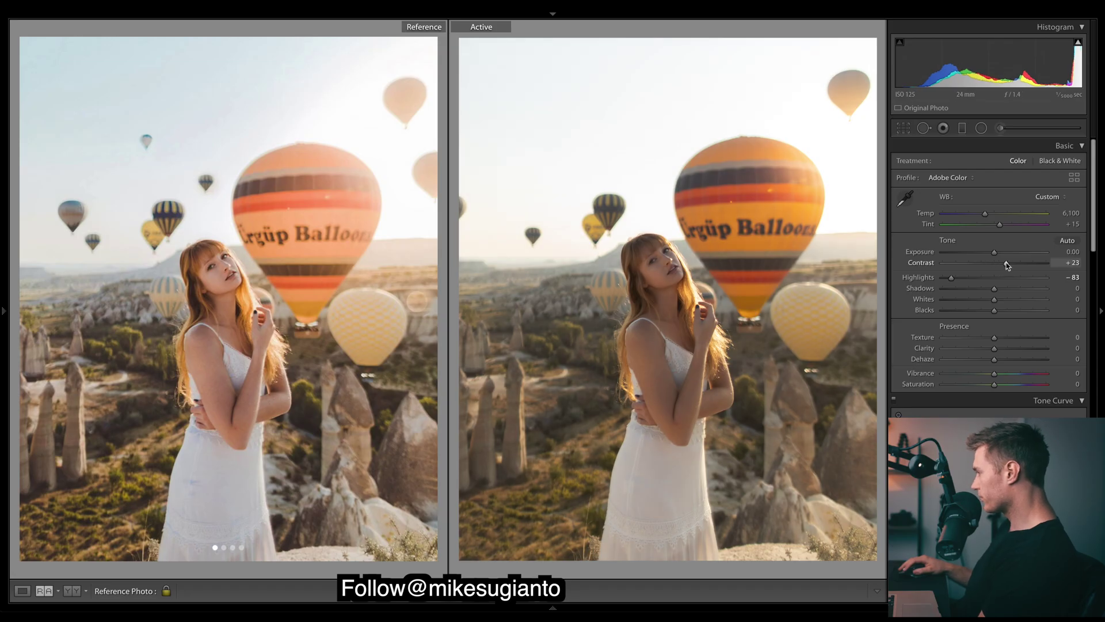
pyautogui.moveTo(1007, 265); pyautogui.dragTo(924, 258)
# - Shape the RGB point curve with lifted blacks, a shadow point about 18 / 22 %, midtone and highlight points, and whites lowered to 95.7 %
pyautogui.scroll(-1, 991, 270)
pyautogui.scroll(-7, 972, 267)
pyautogui.moveTo(953, 258); pyautogui.dragTo(953, 254)
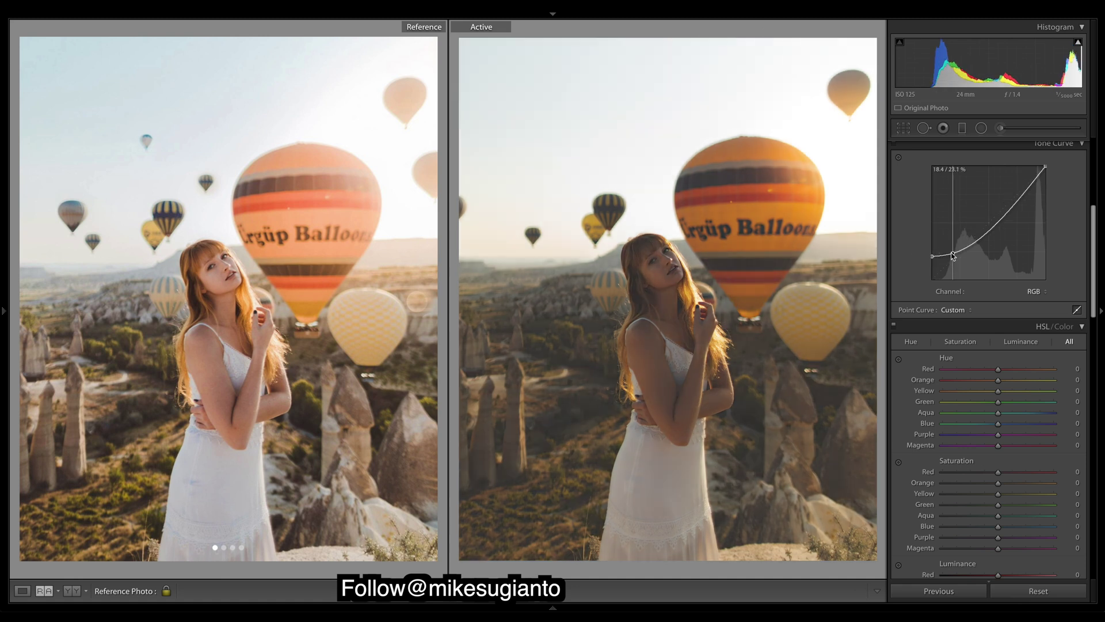
pyautogui.click(989, 224)
pyautogui.moveTo(1016, 202); pyautogui.dragTo(1016, 201)
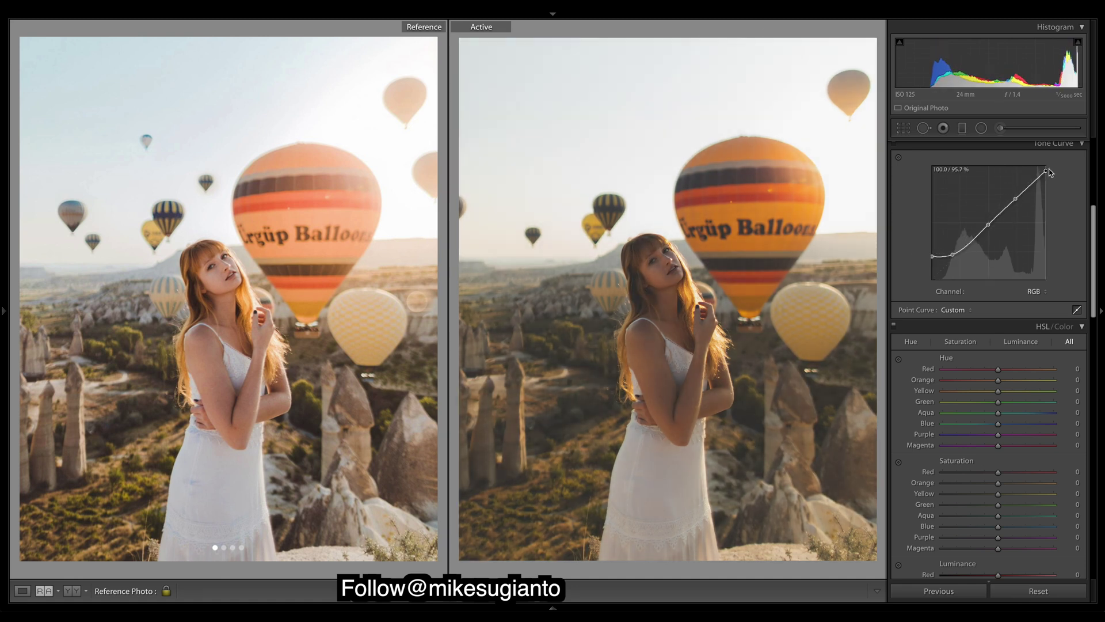
# - Form a gentle S-curve on the Red channel with lowered shadows, slightly raised midtones and a highlight point about 69 / 72.5 %
pyautogui.click(1035, 291)
pyautogui.click(1035, 302)
pyautogui.moveTo(950, 262); pyautogui.dragTo(950, 268)
pyautogui.moveTo(985, 229); pyautogui.dragTo(985, 224)
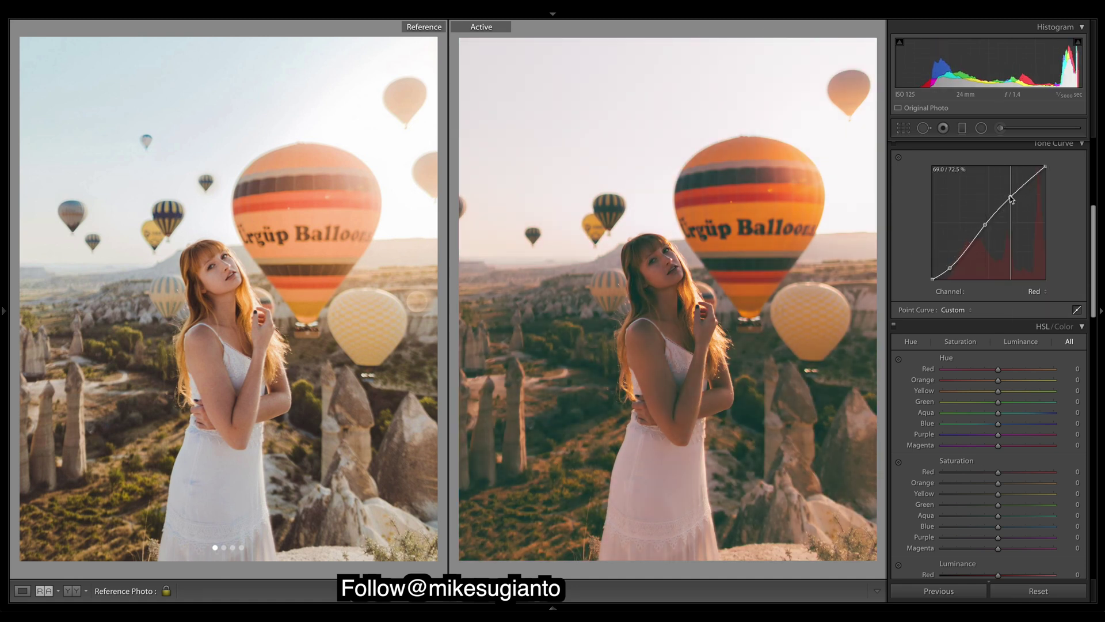
# - Form a matching S-curve on the Green channel by lowering the shadows and slightly raising the midtones and highlights
pyautogui.click(1035, 291)
pyautogui.click(1035, 312)
pyautogui.moveTo(950, 264); pyautogui.dragTo(950, 268)
pyautogui.moveTo(984, 229); pyautogui.dragTo(985, 226)
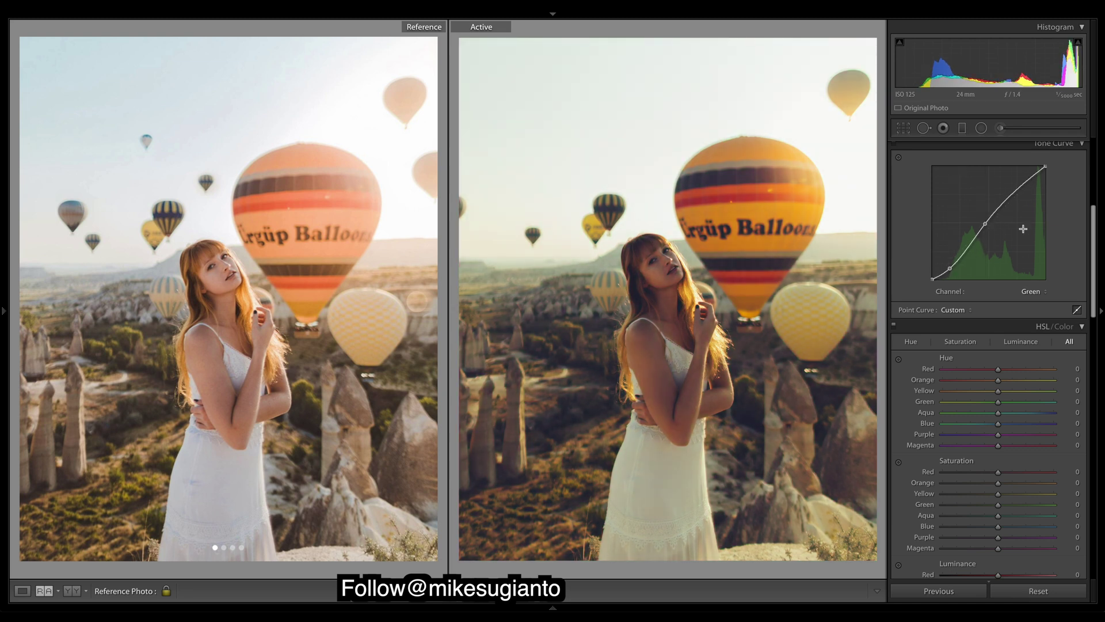
# - Form a stronger S-curve on the Blue channel with lowered shadows and clearly raised highlights
pyautogui.click(1034, 291)
pyautogui.click(1034, 322)
pyautogui.moveTo(950, 263); pyautogui.dragTo(1002, 200)
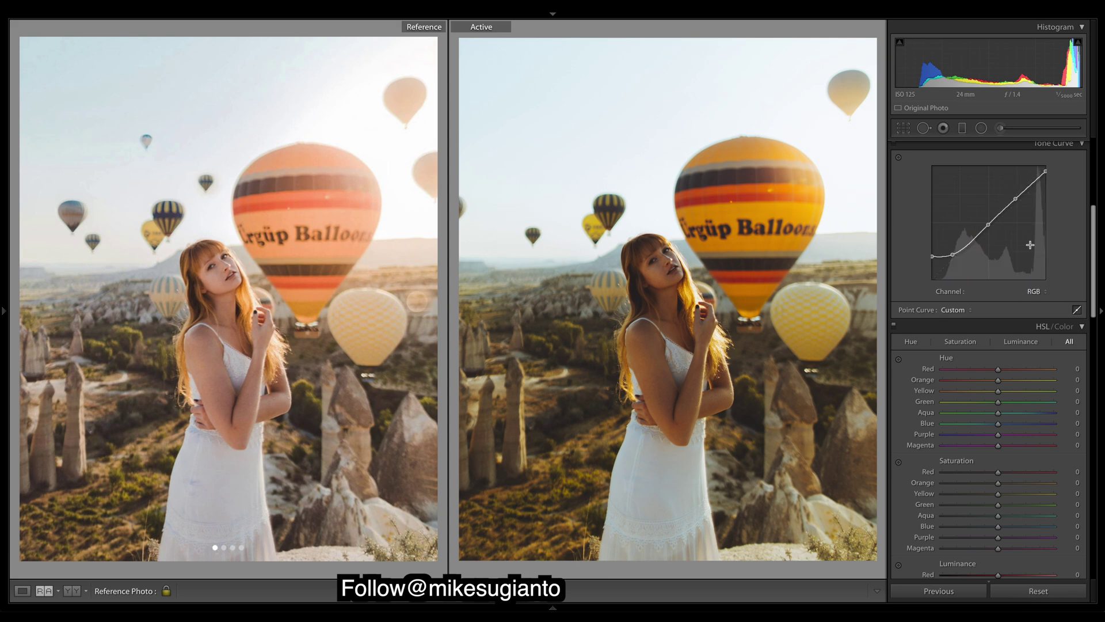
# - Review the point curves of the RGB, Red, Green and Blue channels and compare the photo's tones with the reference image
pyautogui.click(1036, 291)
pyautogui.moveTo(1093, 238); pyautogui.dragTo(1102, 186)
pyautogui.scroll(-3, 1103, 226)
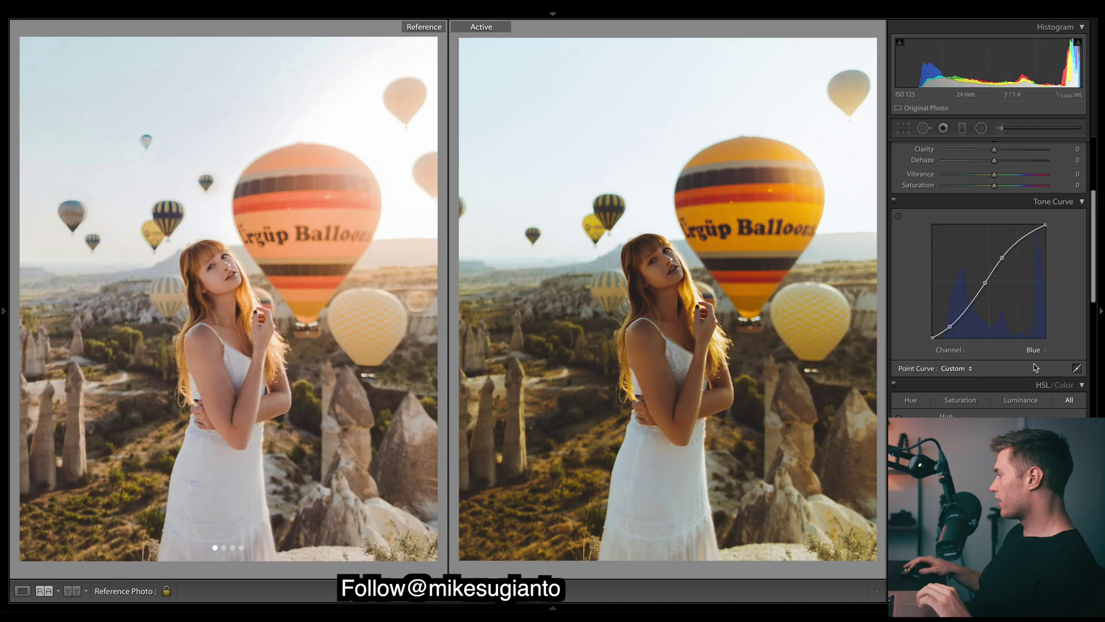
pyautogui.click(1034, 349)
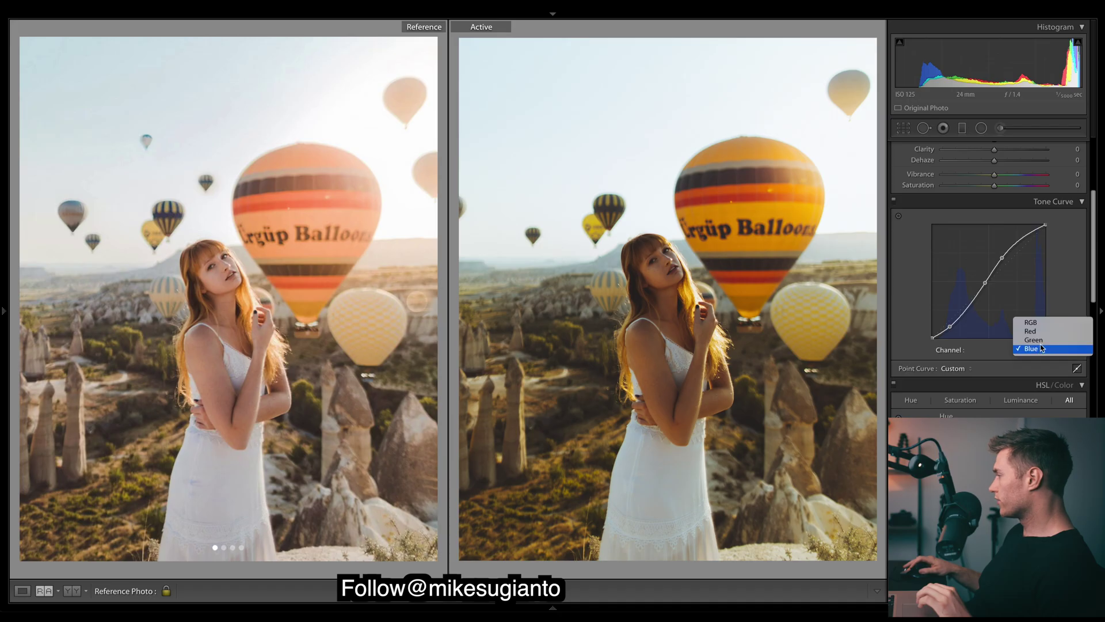
pyautogui.click(1031, 323)
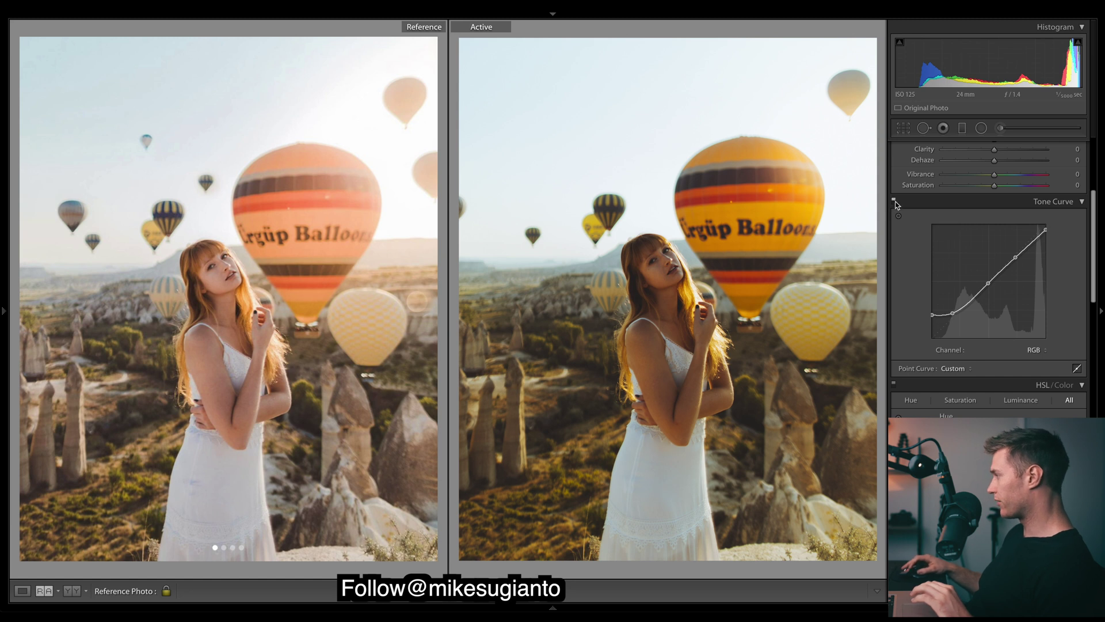
pyautogui.click(1033, 349)
pyautogui.click(1033, 358)
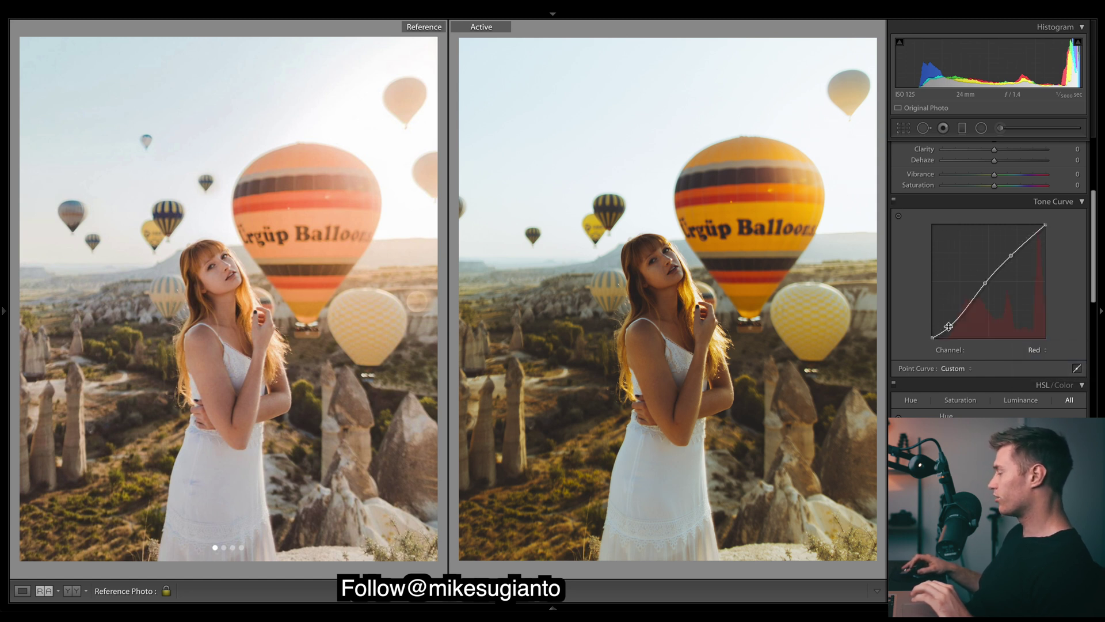
pyautogui.click(1033, 349)
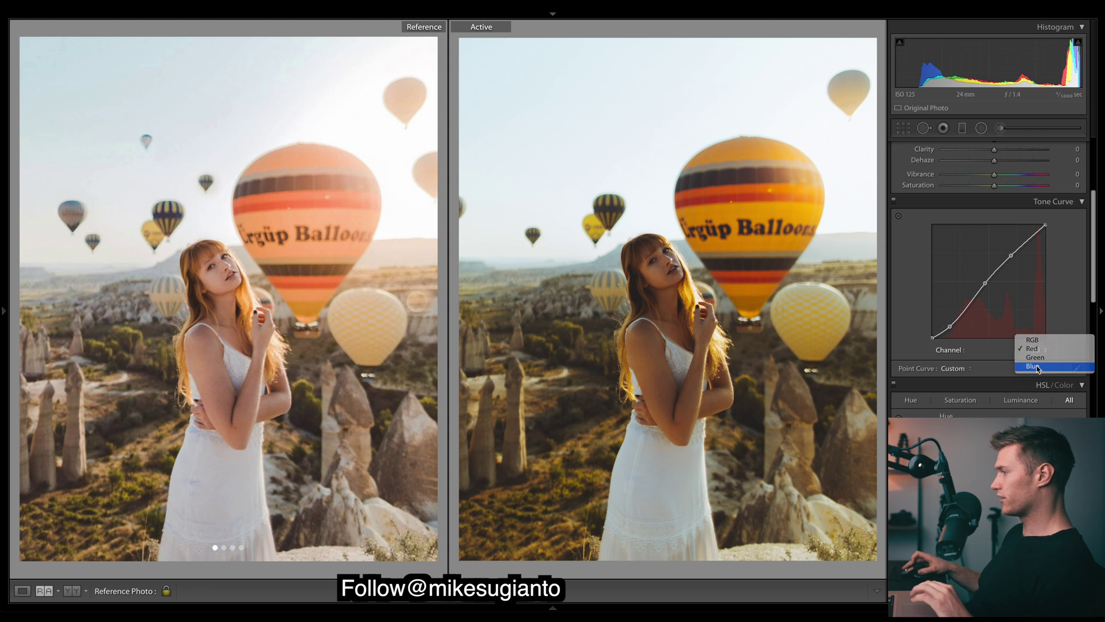
pyautogui.click(1036, 367)
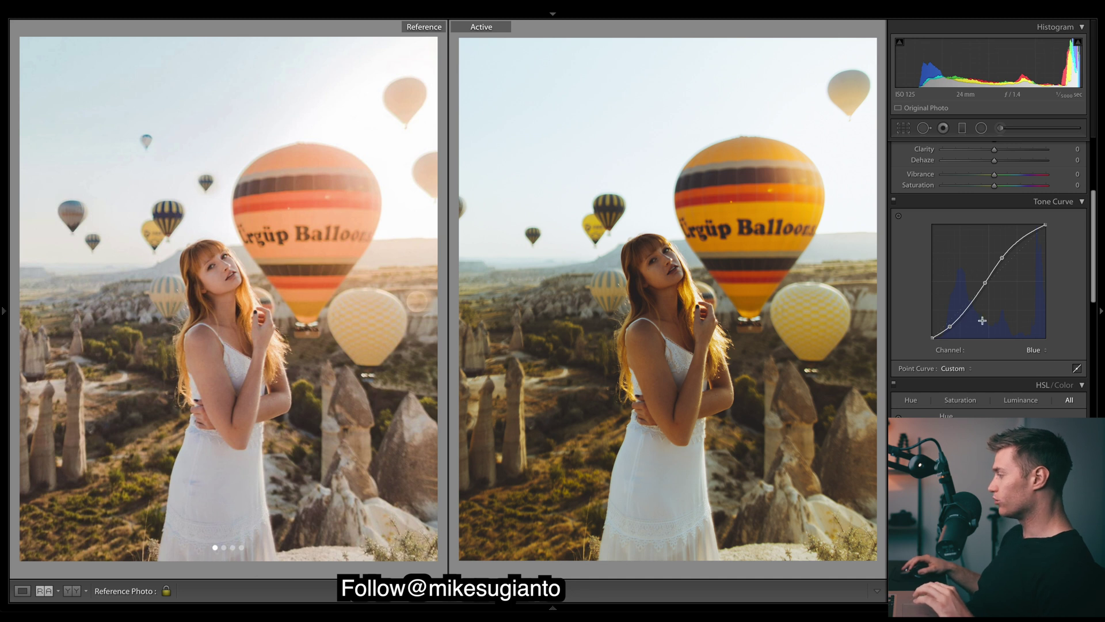
pyautogui.click(1028, 348)
pyautogui.click(1036, 340)
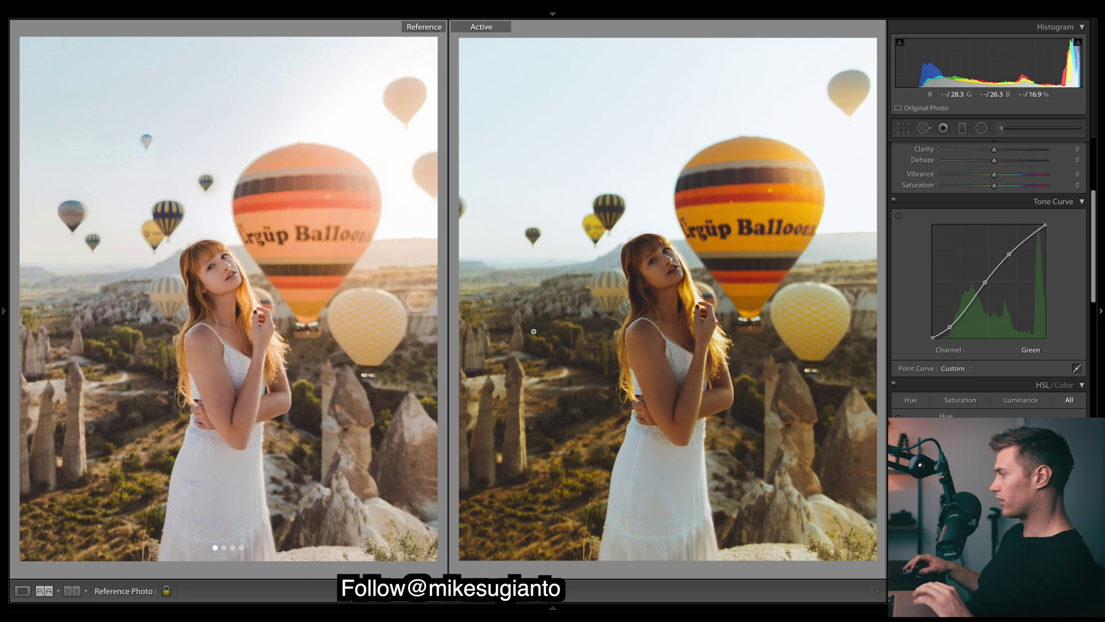
pyautogui.click(1038, 358)
pyautogui.click(1026, 340)
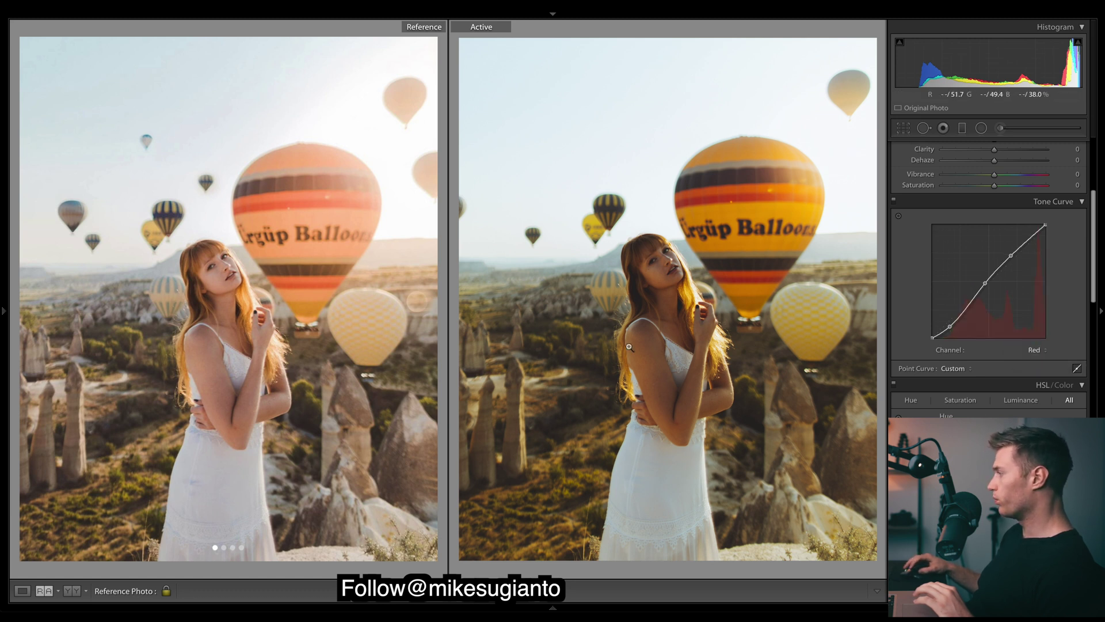
# - Try a deeper shadow point on the Blue channel's point curve and undo the change
pyautogui.click(1038, 352)
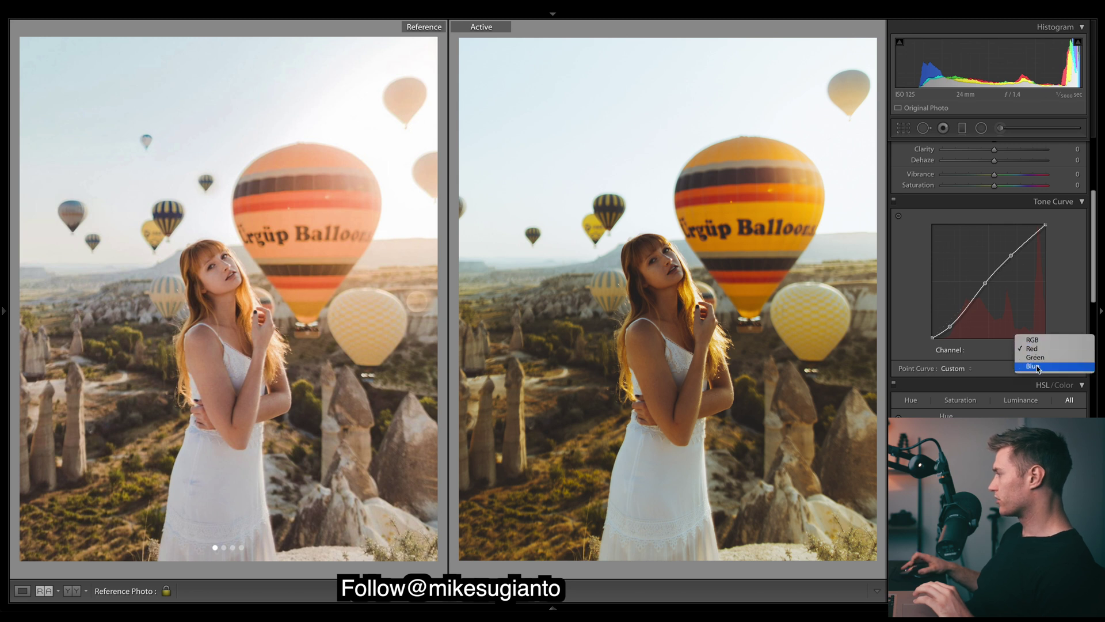
pyautogui.click(1036, 371)
pyautogui.moveTo(952, 324); pyautogui.dragTo(954, 328)
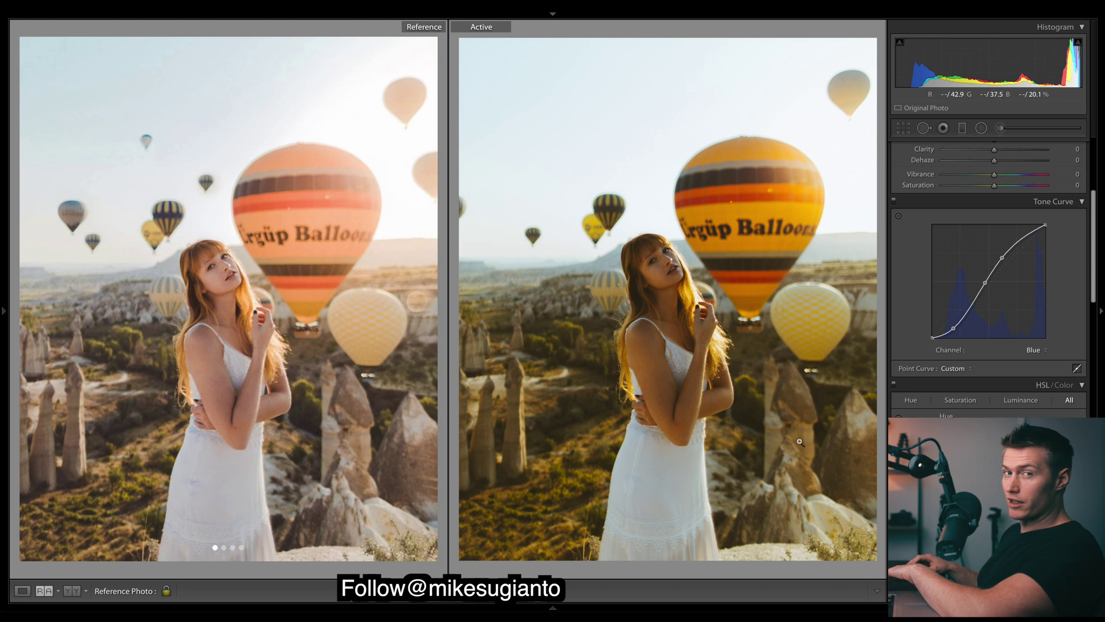
pyautogui.hotkey('ctrl', 'z')
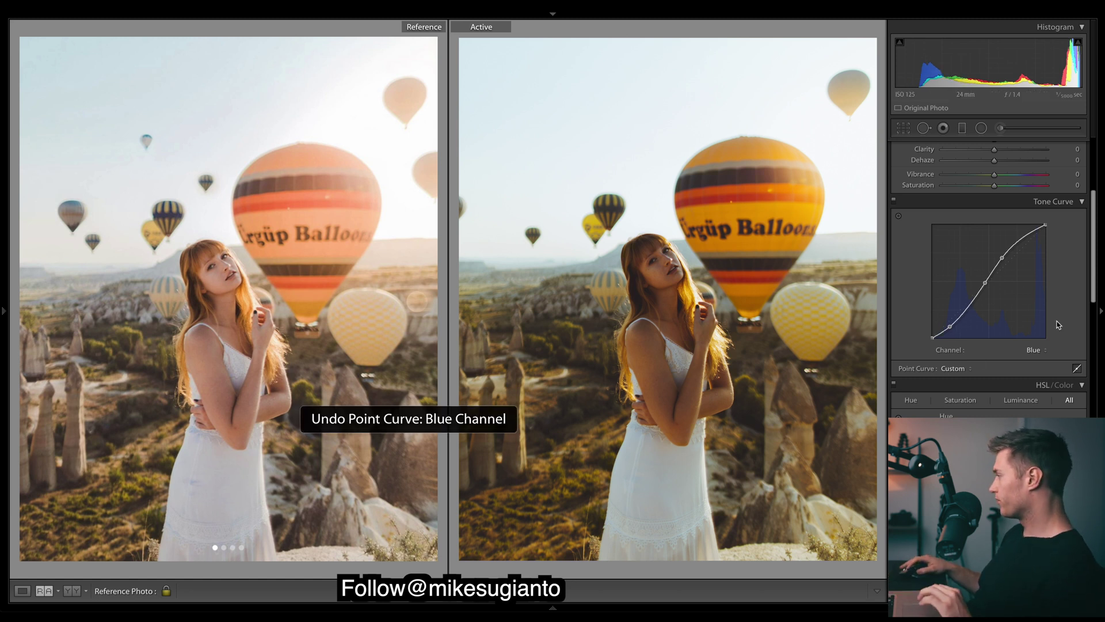
# - Check the basic tone settings and display the RGB channel of the point curve again
pyautogui.scroll(5, 991, 259)
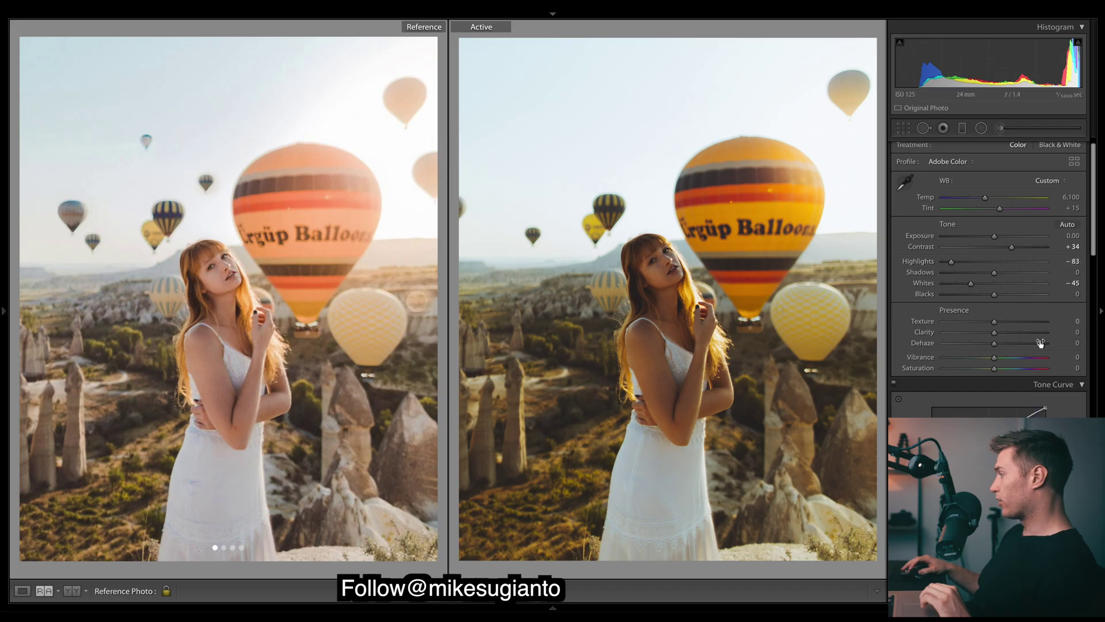
pyautogui.scroll(-5, 1092, 203)
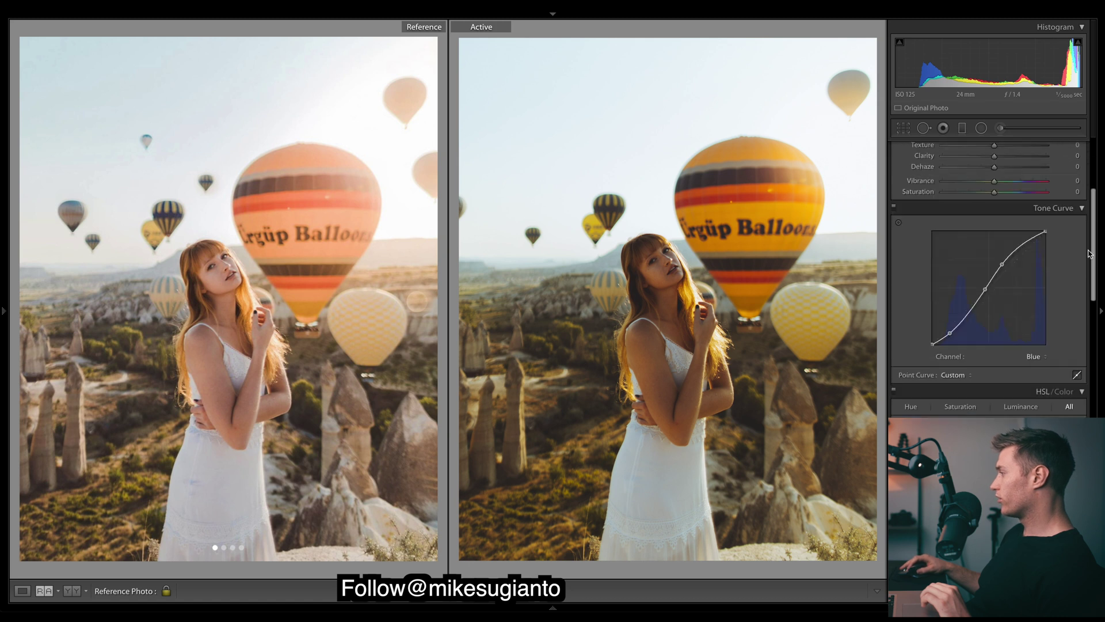
pyautogui.click(1036, 350)
pyautogui.click(1035, 324)
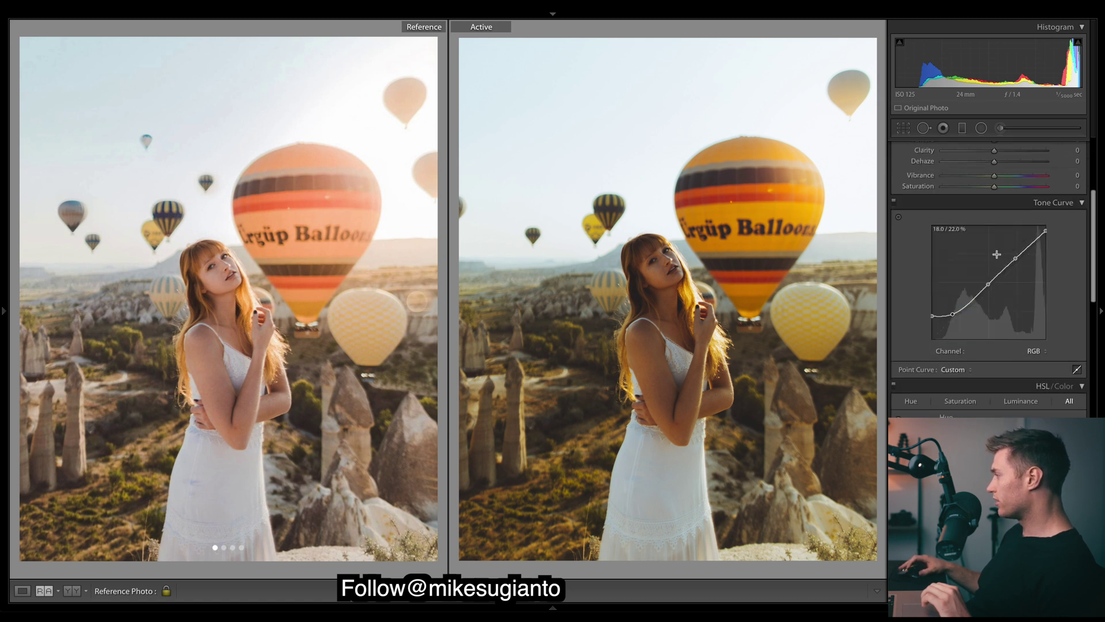
# - Reduce Contrast to +23, raise Exposure to +0.30 and set Highlights to −84
pyautogui.scroll(3, 997, 240)
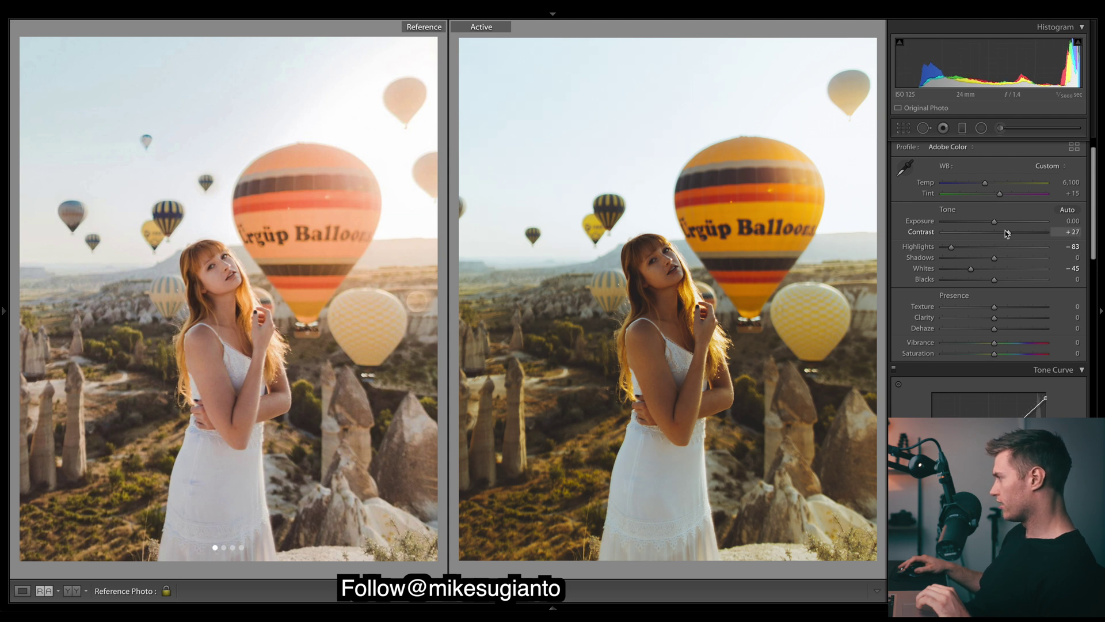
pyautogui.moveTo(1004, 230); pyautogui.dragTo(1003, 230)
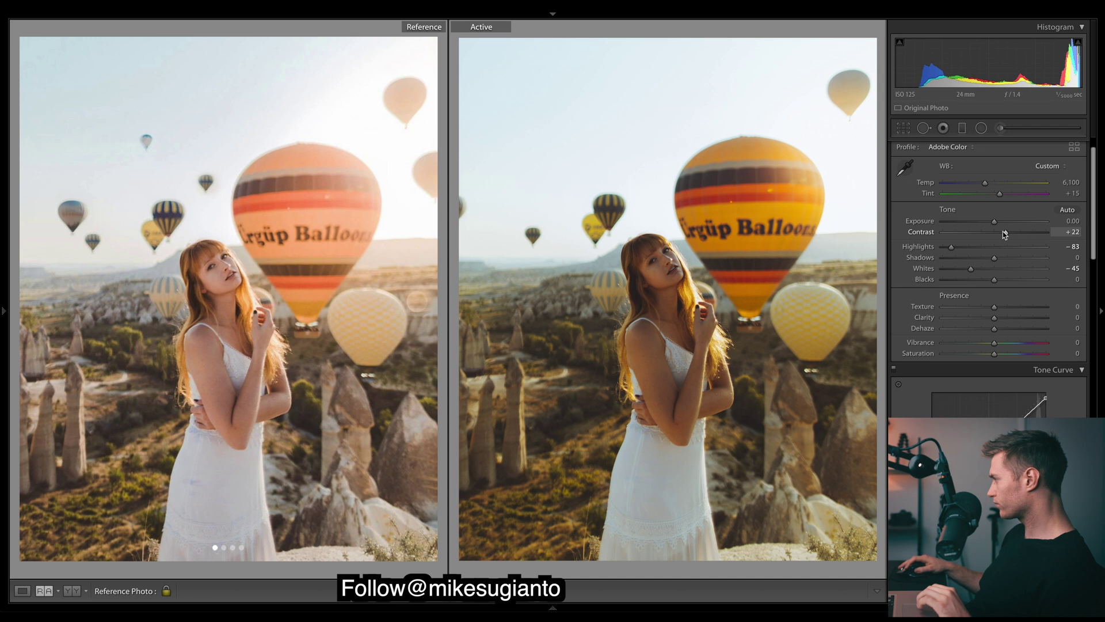
pyautogui.moveTo(994, 221); pyautogui.dragTo(999, 222)
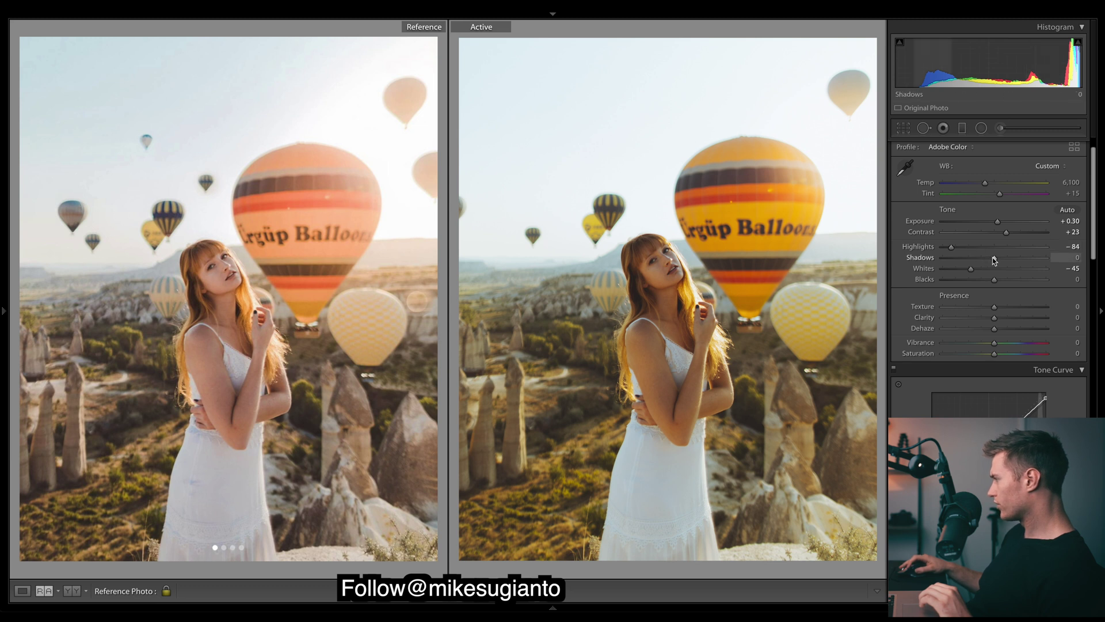
# - Set Shadows to +8, Blacks to −21 and Clarity to −10 on the balloon portrait
pyautogui.moveTo(992, 257); pyautogui.dragTo(995, 258)
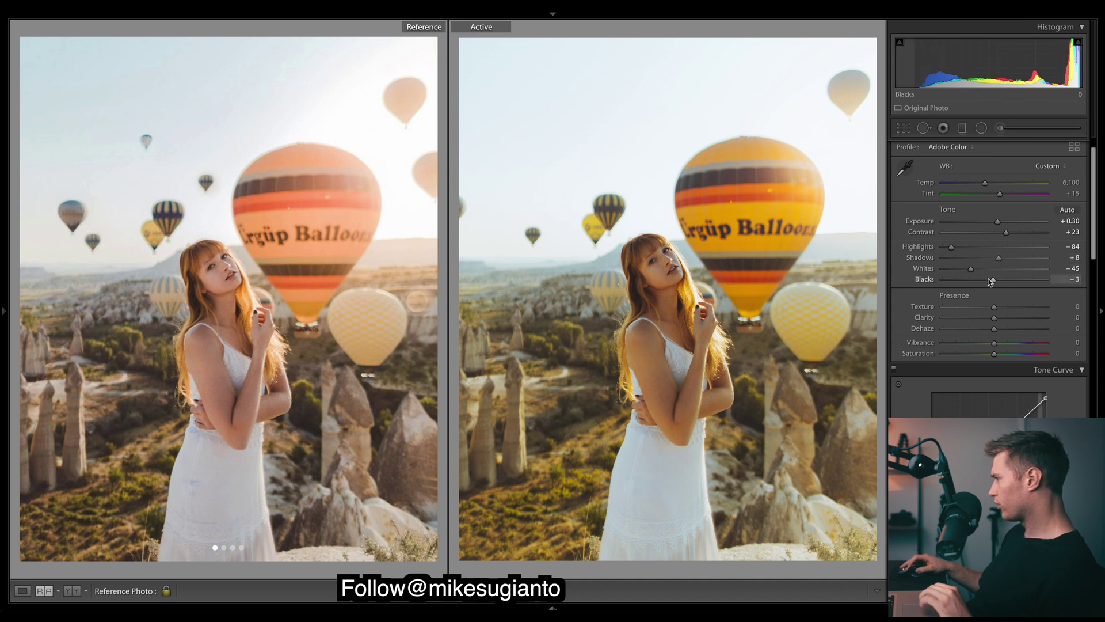
pyautogui.moveTo(991, 281)
pyautogui.mouseDown()
pyautogui.moveTo(972, 282)
pyautogui.moveTo(981, 282)
pyautogui.mouseUp()
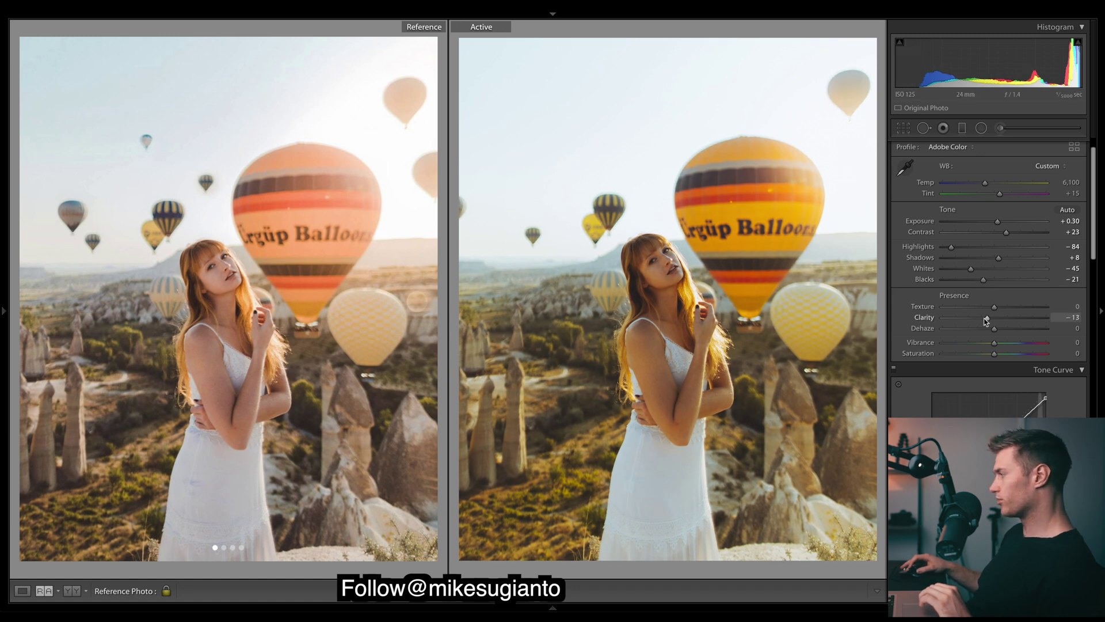
pyautogui.moveTo(995, 320)
pyautogui.mouseDown()
pyautogui.moveTo(971, 317)
pyautogui.moveTo(1027, 315)
pyautogui.moveTo(988, 317)
pyautogui.mouseUp()
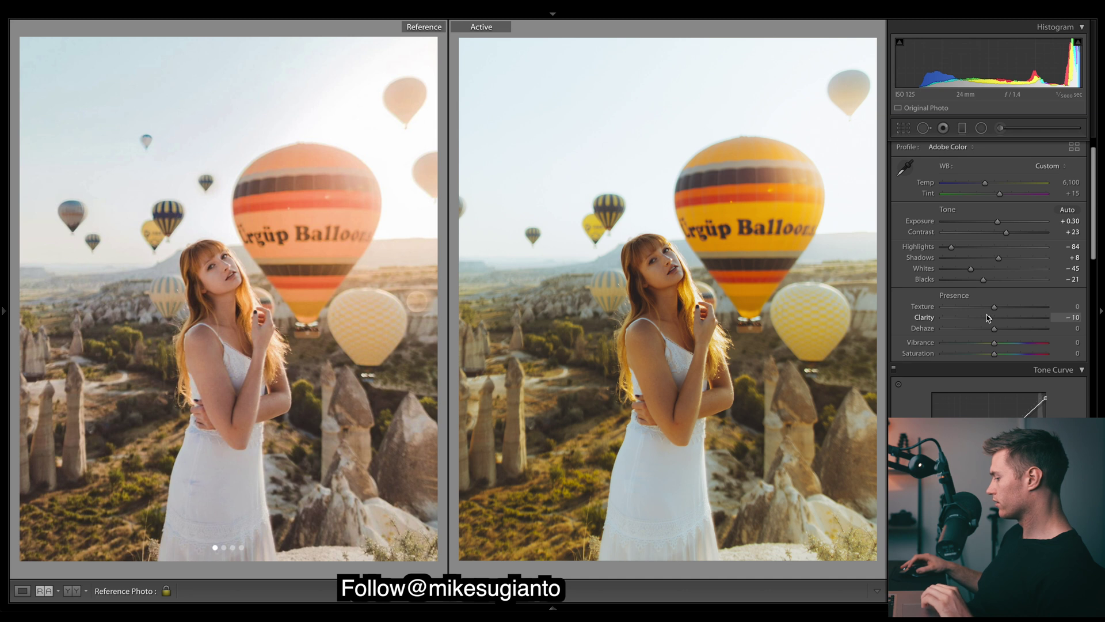
# - Reduce Vibrance and Saturation slightly, then set the HSL Saturation of Orange to −26, Yellow to −12 and Green to −30
pyautogui.moveTo(996, 343)
pyautogui.mouseDown()
pyautogui.moveTo(1006, 345)
pyautogui.moveTo(992, 351)
pyautogui.mouseUp()
pyautogui.scroll(-10, 992, 351)
pyautogui.moveTo(998, 282); pyautogui.dragTo(983, 283)
pyautogui.moveTo(998, 292); pyautogui.dragTo(991, 294)
pyautogui.moveTo(998, 304); pyautogui.dragTo(983, 304)
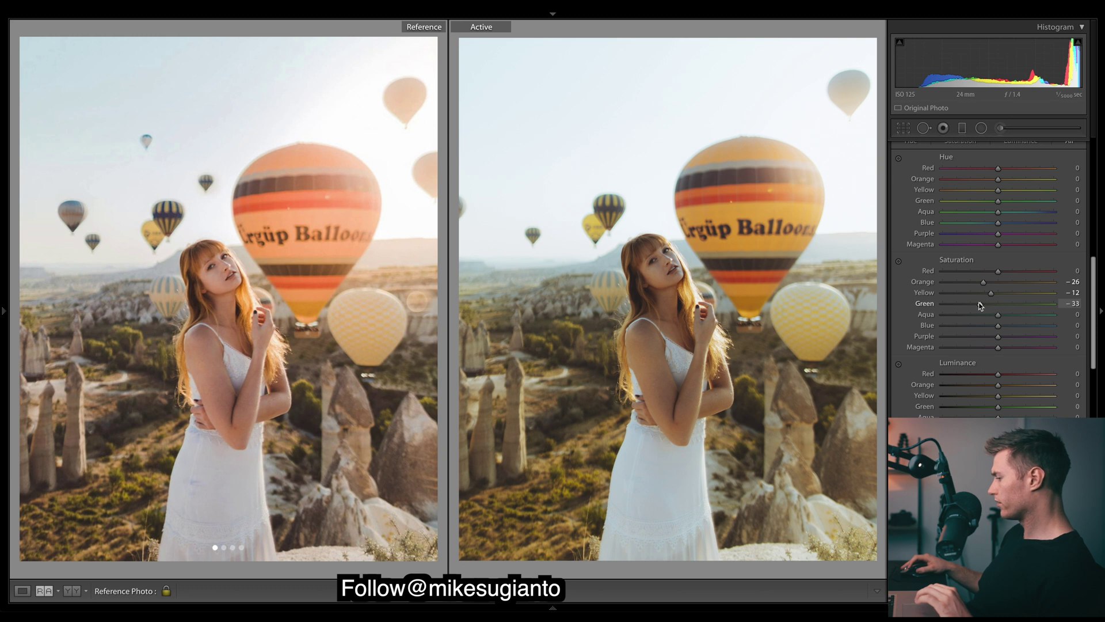
# - Split-tone the photo with Highlights at Hue 16 and Saturation 11, and Shadows at Hue 241 and Saturation 6
pyautogui.scroll(-5, 981, 306)
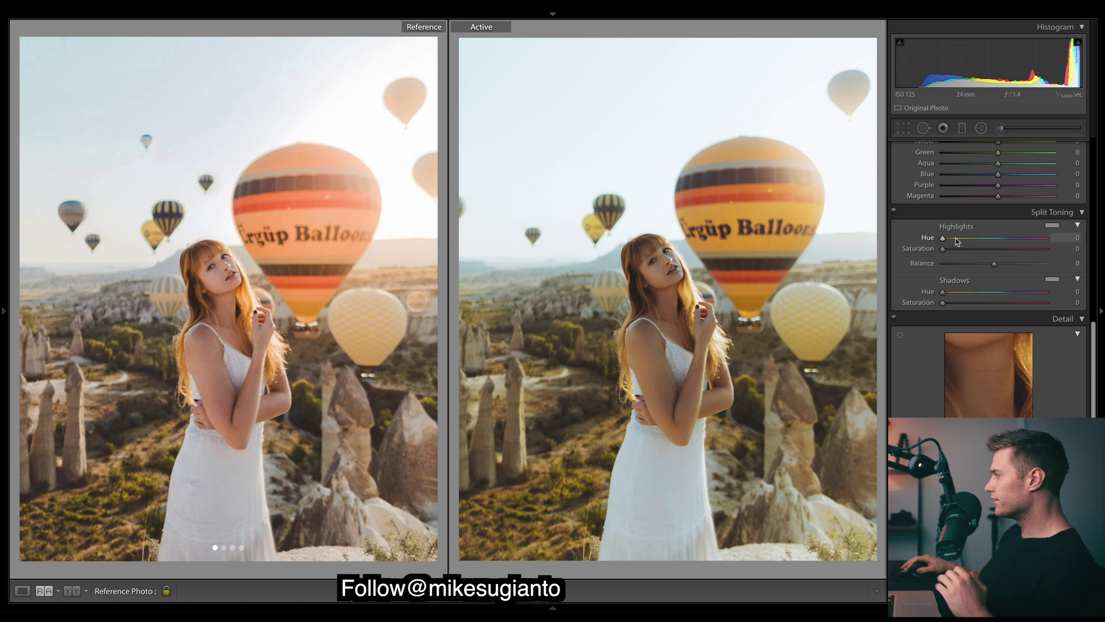
pyautogui.moveTo(947, 239); pyautogui.dragTo(958, 241)
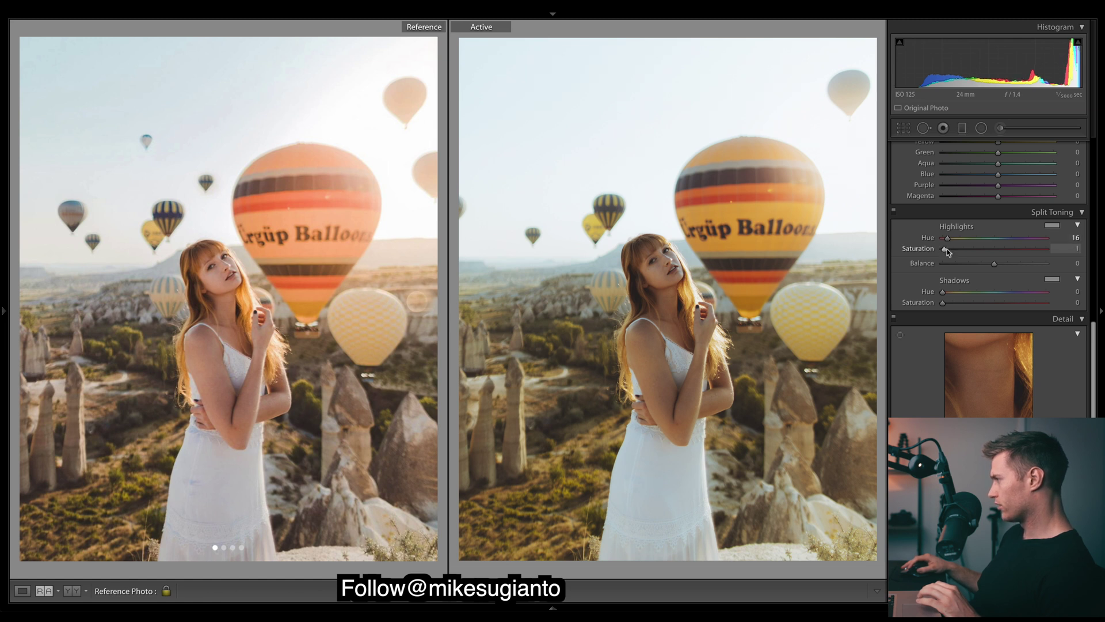
pyautogui.moveTo(947, 252); pyautogui.dragTo(954, 255)
pyautogui.moveTo(943, 299); pyautogui.dragTo(1012, 298)
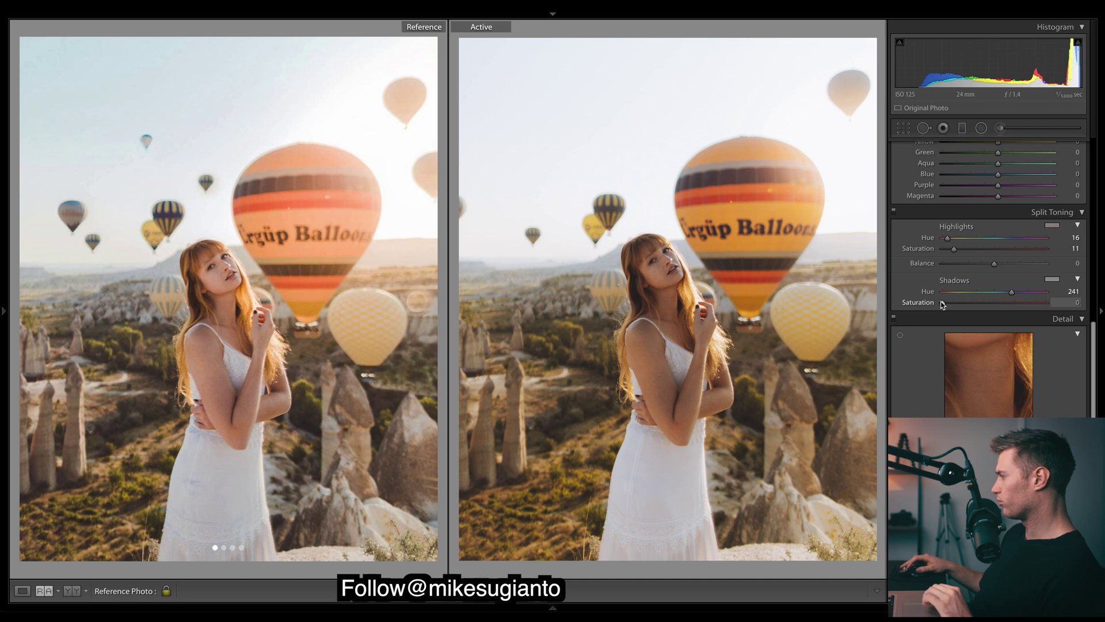
pyautogui.moveTo(944, 303); pyautogui.dragTo(948, 305)
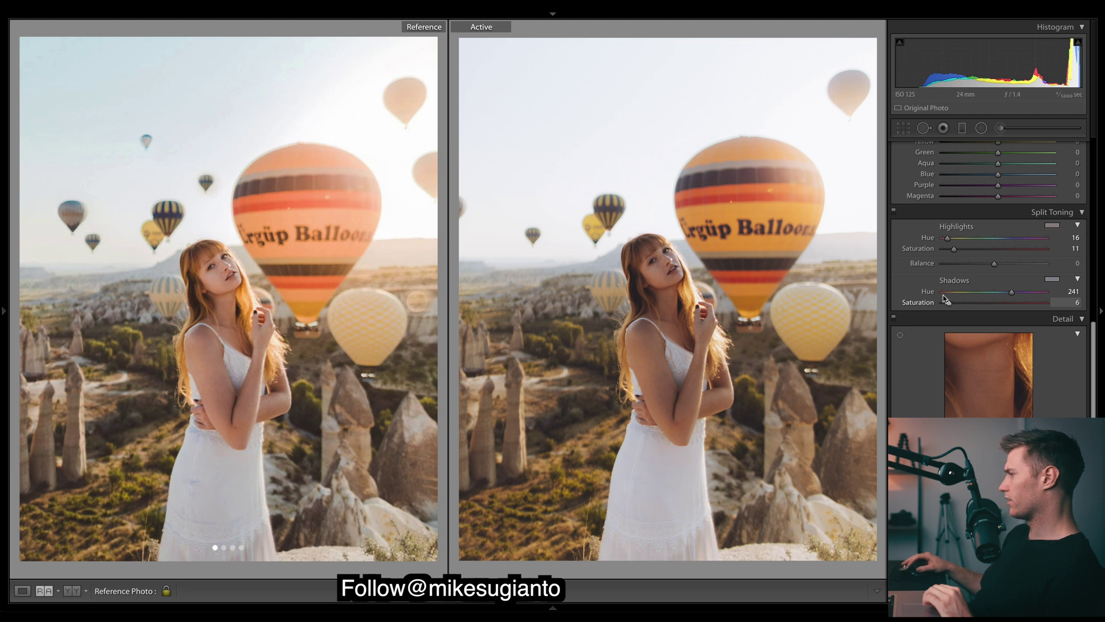
# - Set the Sharpening Amount to 71 and its Masking to 10
pyautogui.scroll(-5, 1001, 257)
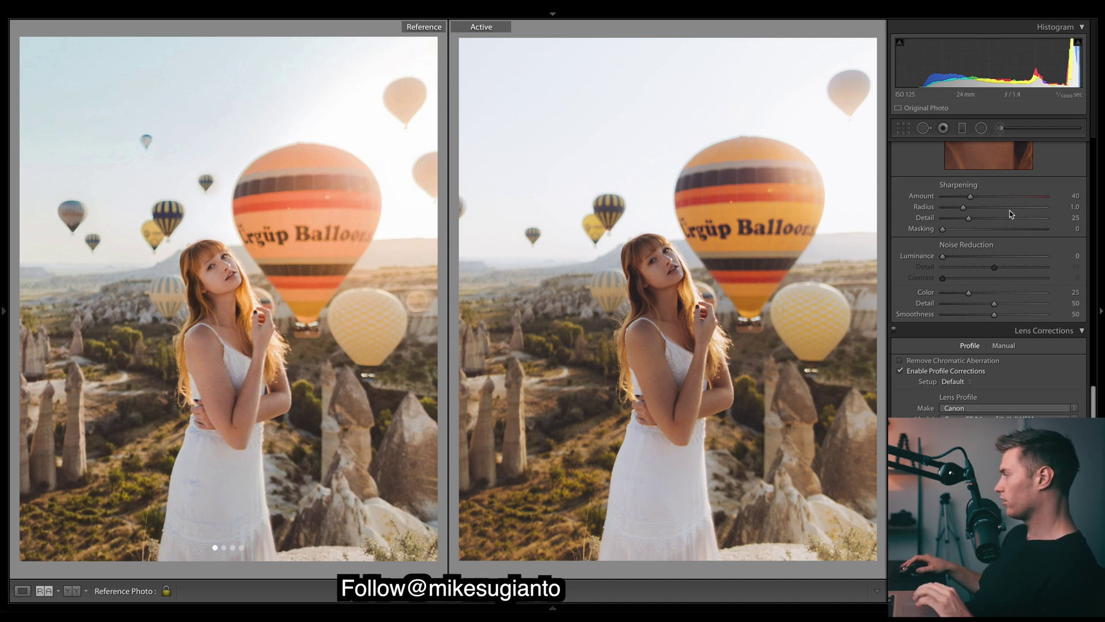
pyautogui.click(1007, 196)
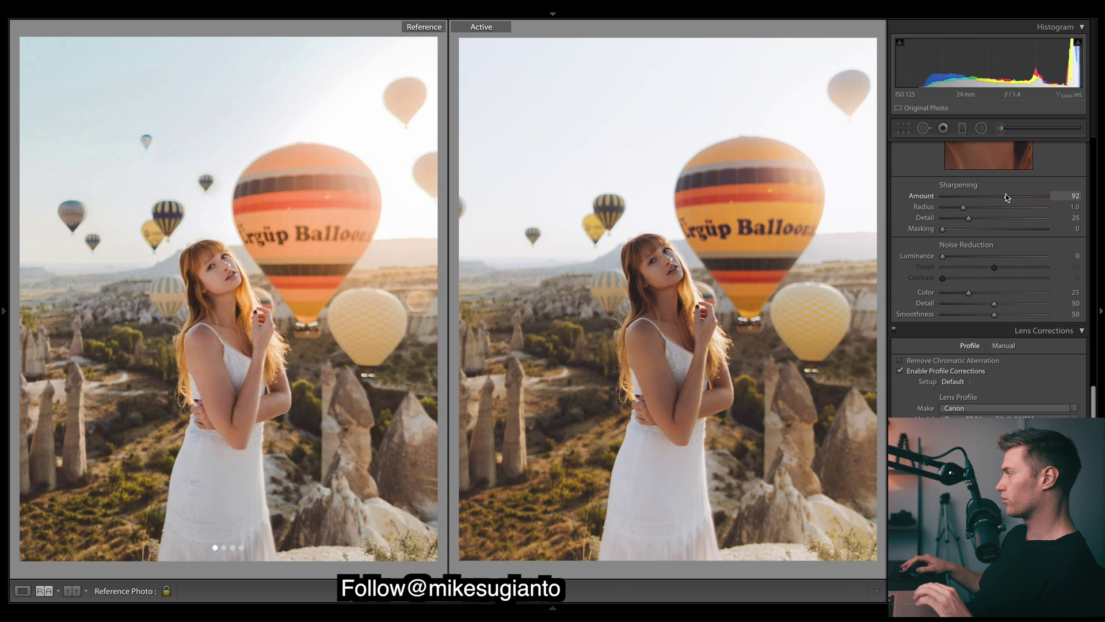
pyautogui.moveTo(1002, 195); pyautogui.dragTo(1006, 195)
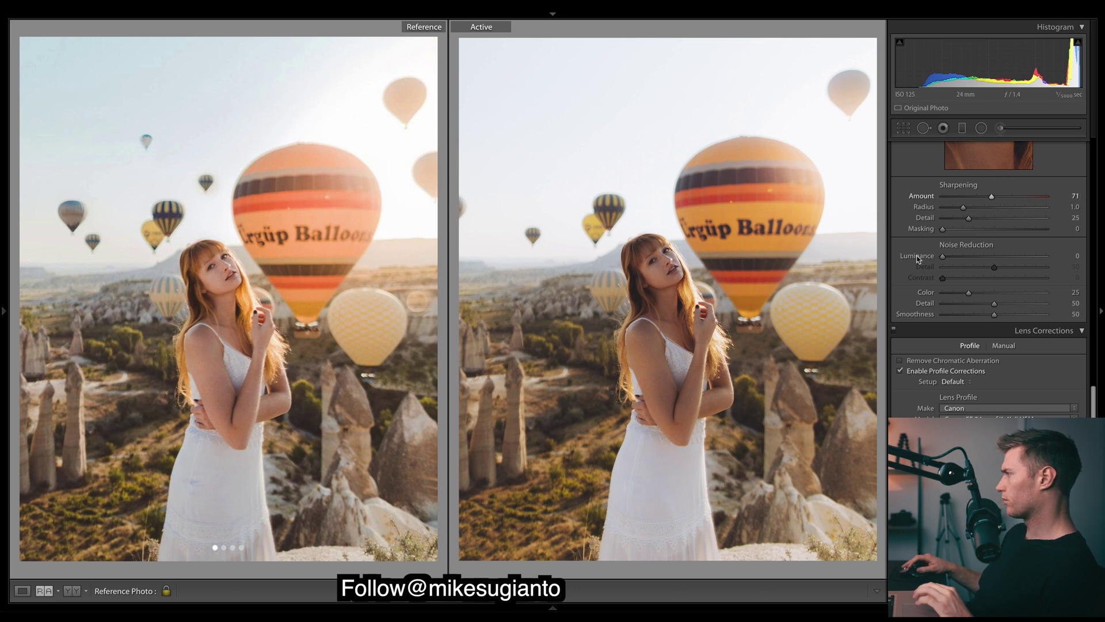
pyautogui.click(969, 229)
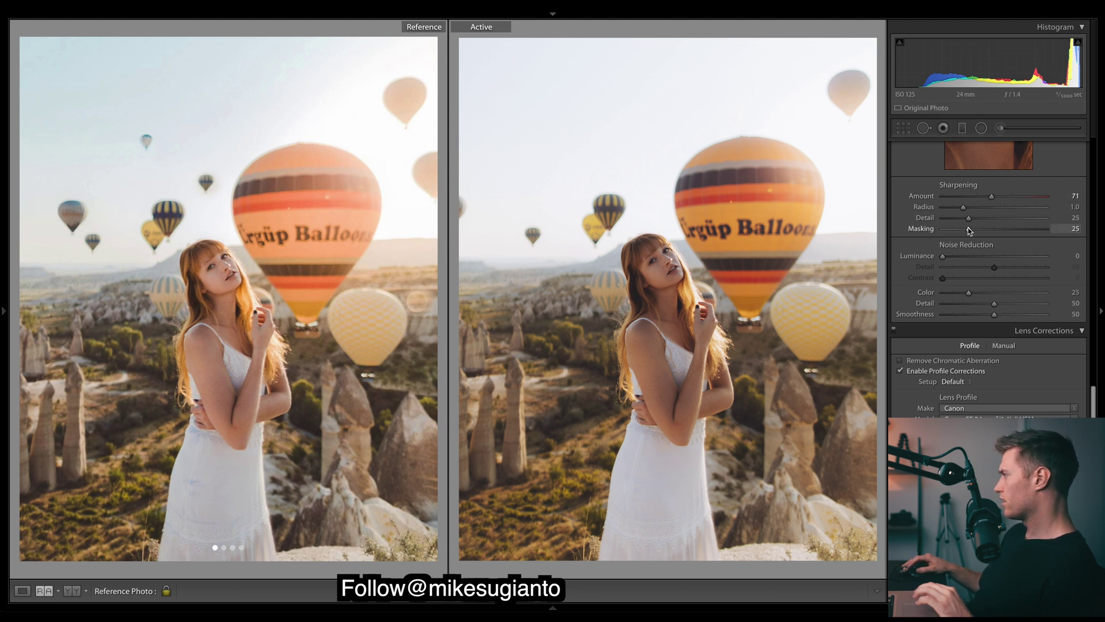
pyautogui.moveTo(969, 230); pyautogui.dragTo(954, 230)
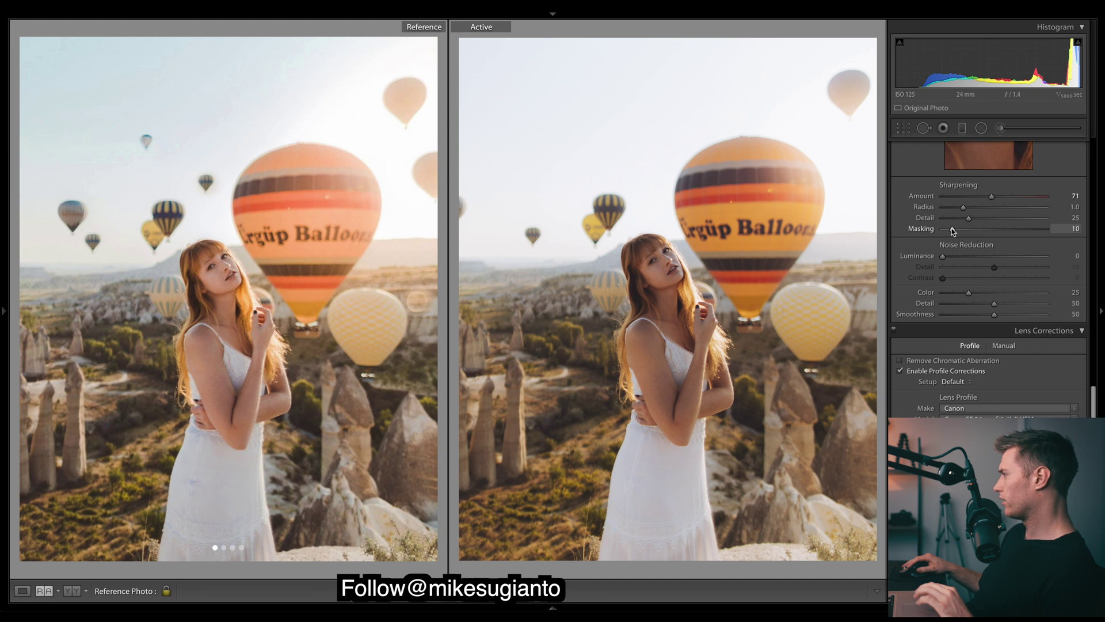
# - Set the HSL Hue of Red to −18, Orange to +1, Yellow to +5 and Green to −19
pyautogui.scroll(10, 953, 231)
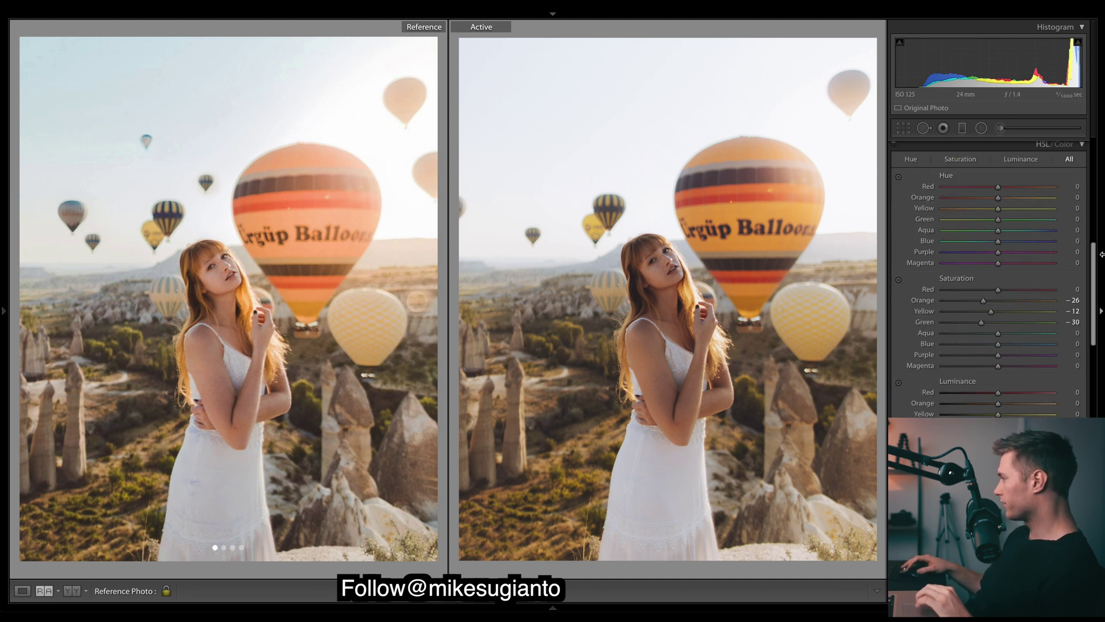
pyautogui.scroll(1, 1095, 250)
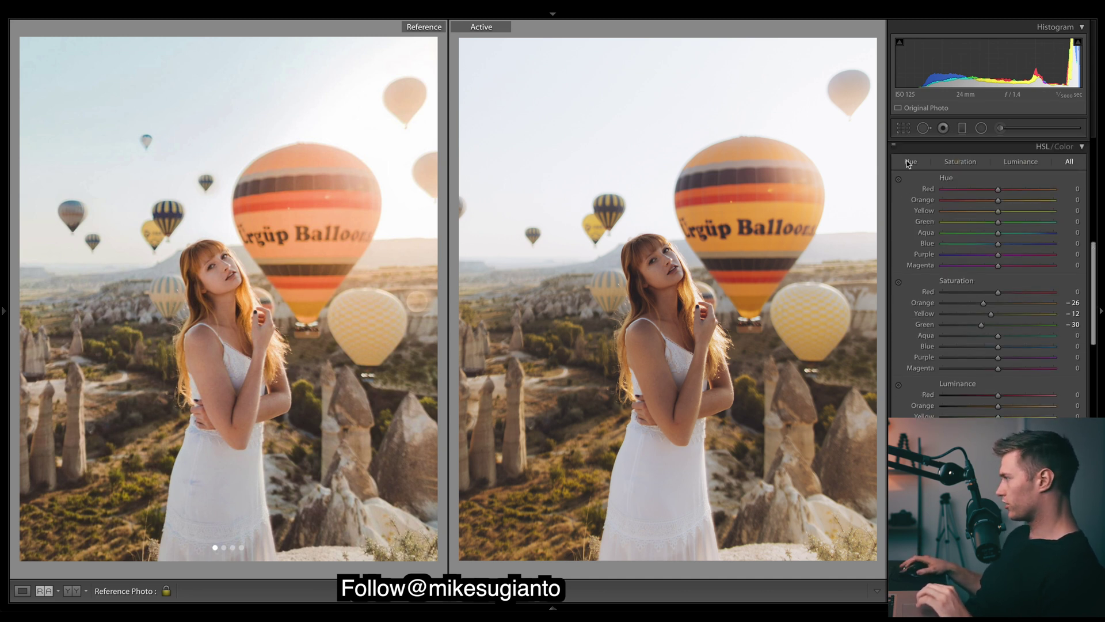
pyautogui.click(999, 203)
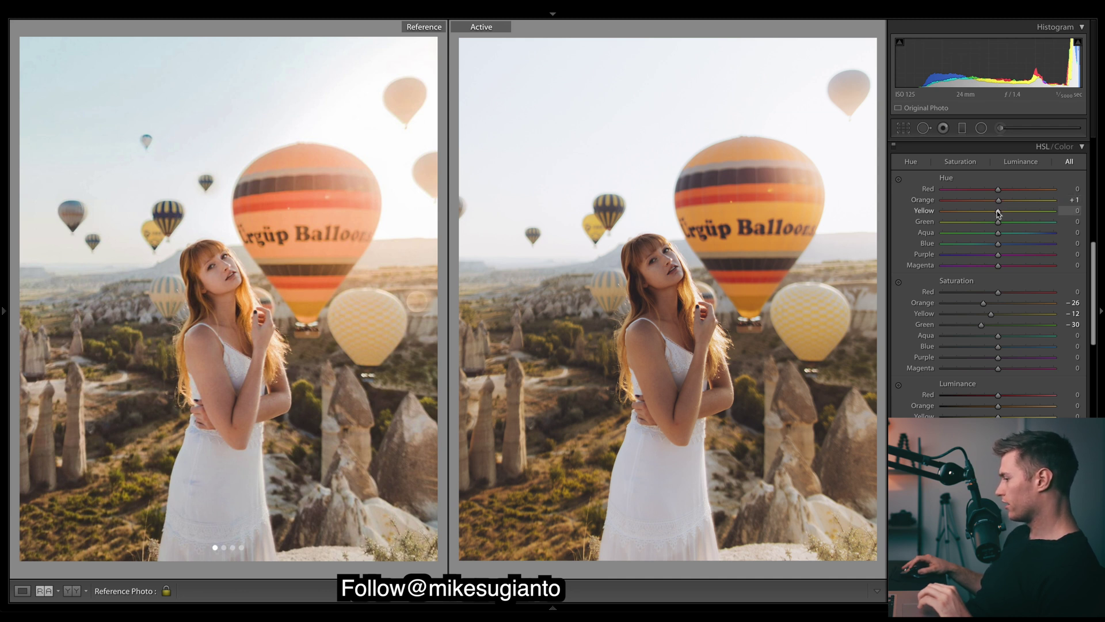
pyautogui.moveTo(999, 212); pyautogui.dragTo(978, 192)
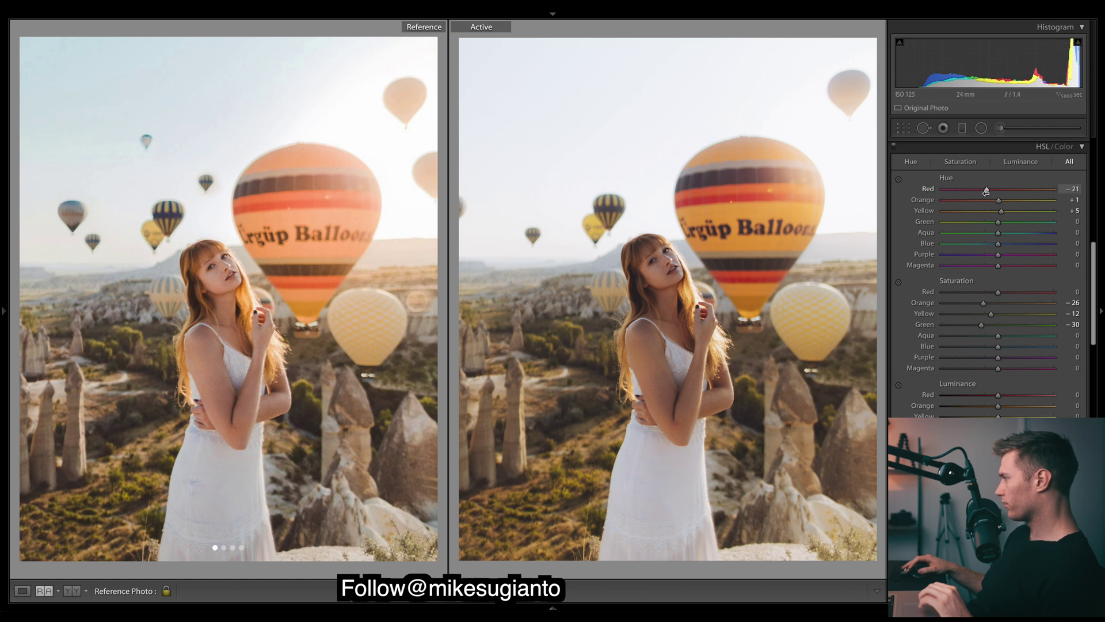
pyautogui.moveTo(986, 192); pyautogui.dragTo(988, 191)
pyautogui.moveTo(998, 222); pyautogui.dragTo(962, 222)
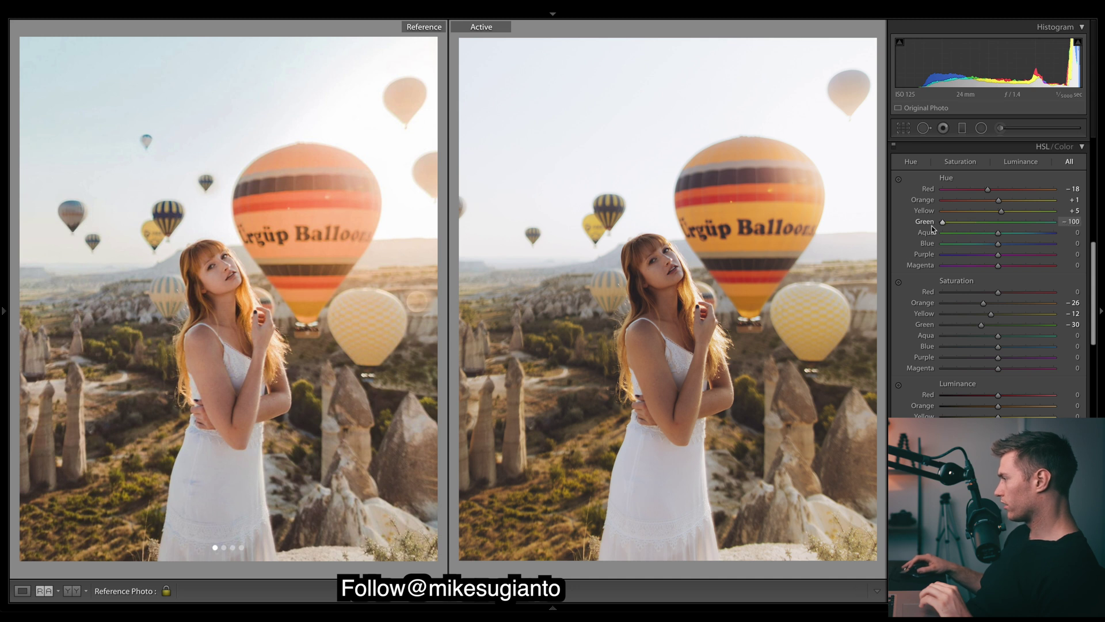
pyautogui.moveTo(956, 220); pyautogui.dragTo(989, 226)
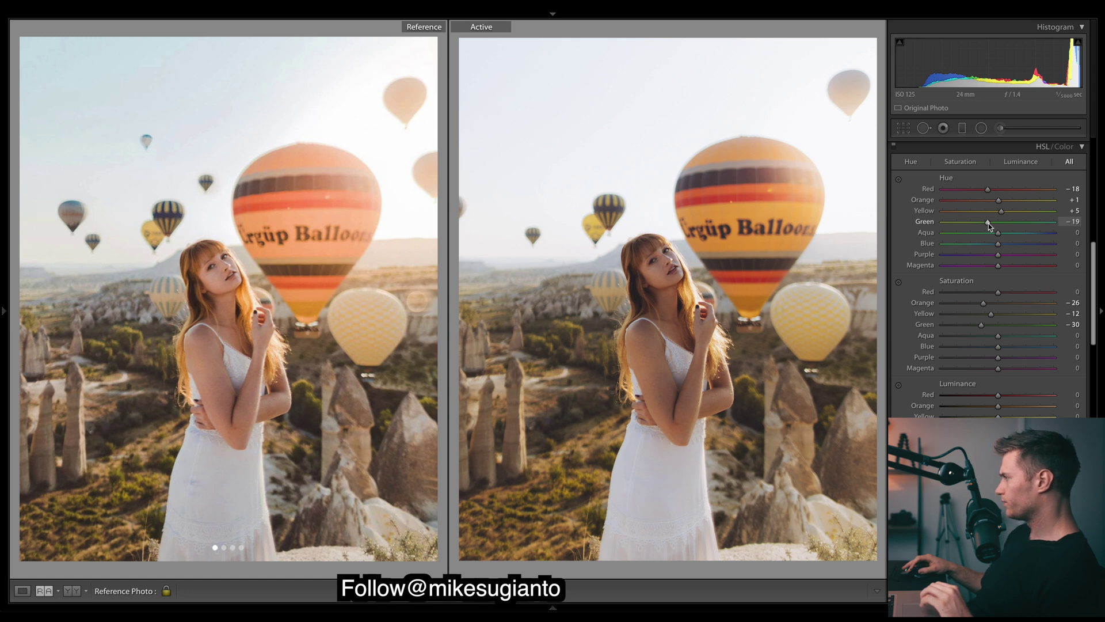
# - Try extreme Aqua hues, then set the HSL Hue of Aqua to −10, Blue to −47, Purple to +30 and Magenta to +16
pyautogui.moveTo(986, 233); pyautogui.dragTo(776, 276)
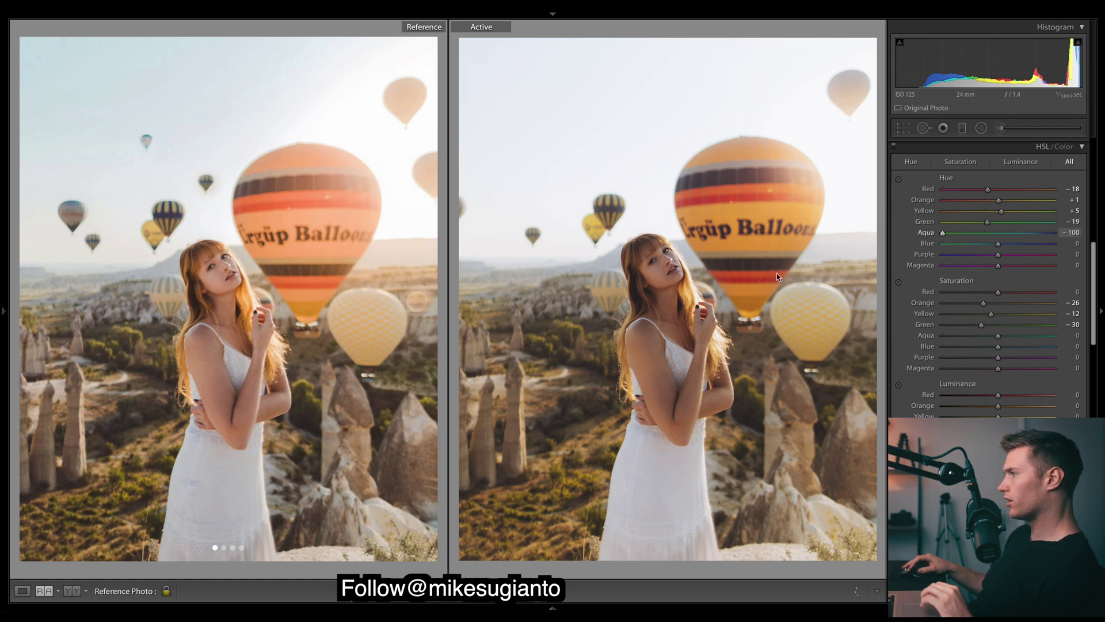
pyautogui.press('Up')
pyautogui.press('Up')
pyautogui.press('Up')
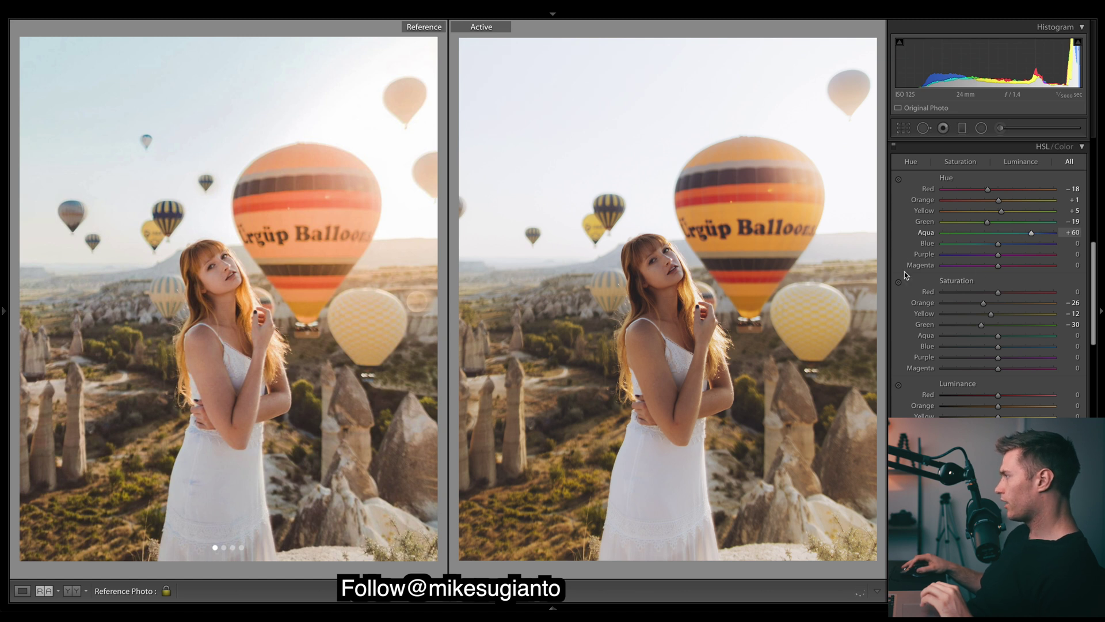
pyautogui.click(990, 234)
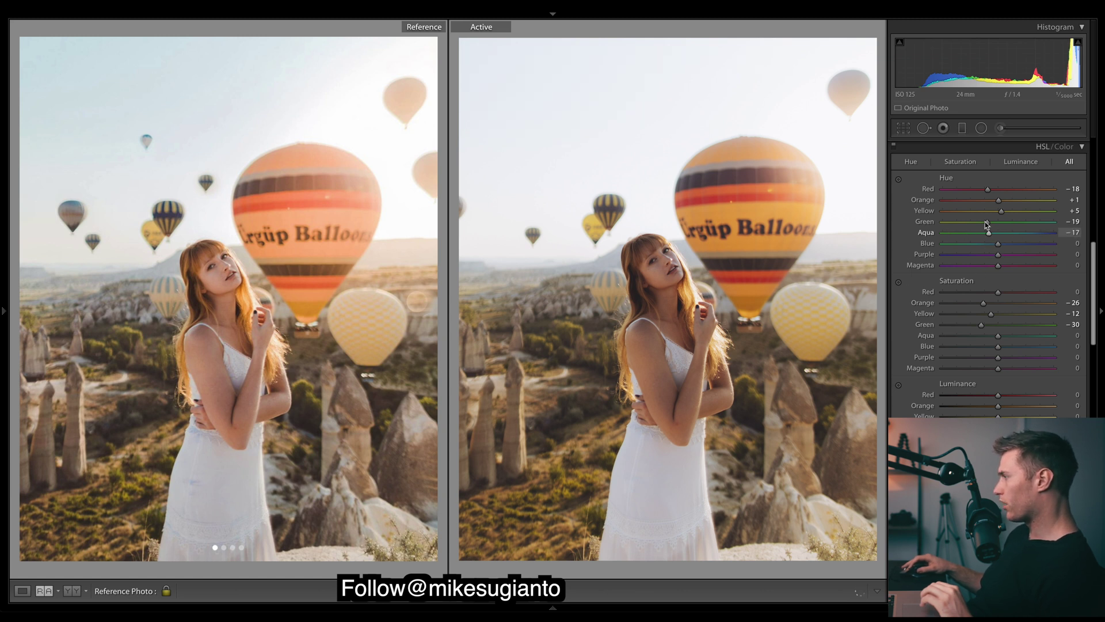
pyautogui.click(987, 233)
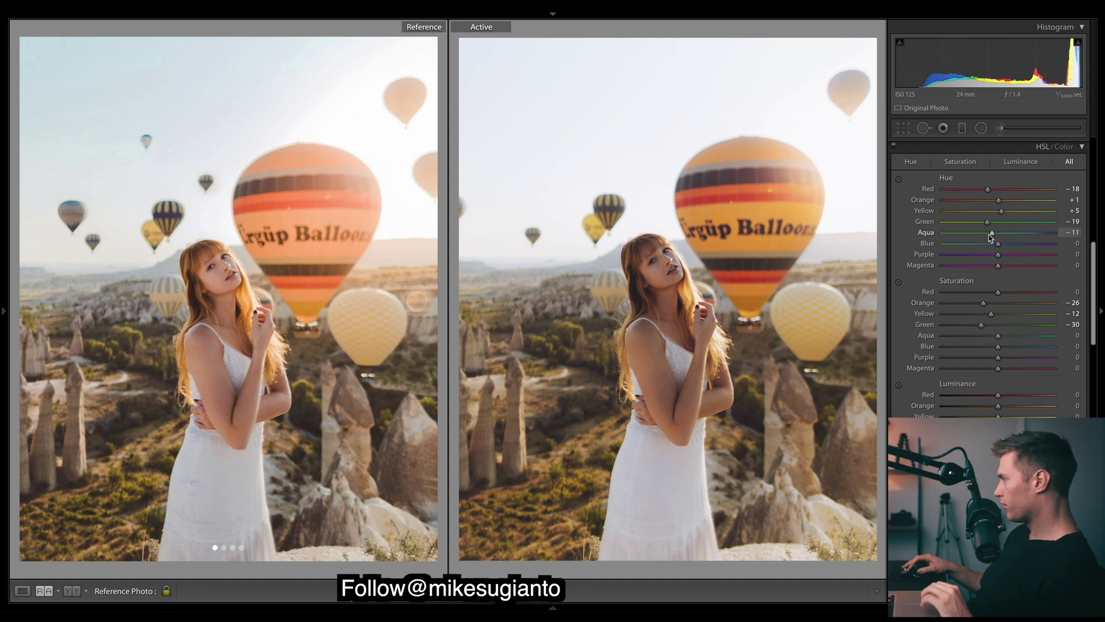
pyautogui.moveTo(990, 234); pyautogui.dragTo(1009, 264)
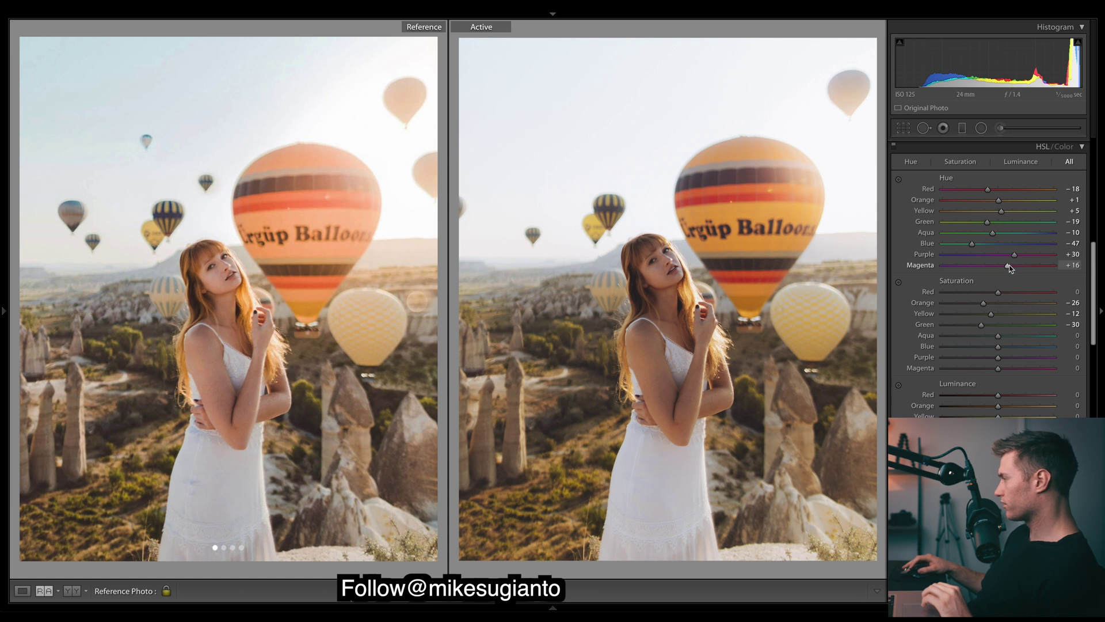
# - Set HSL Saturation to Aqua +5, Blue +14, Purple −16 and Magenta −21, and Luminance to Red +27, Yellow +28 and Aqua −37
pyautogui.moveTo(998, 357); pyautogui.dragTo(987, 369)
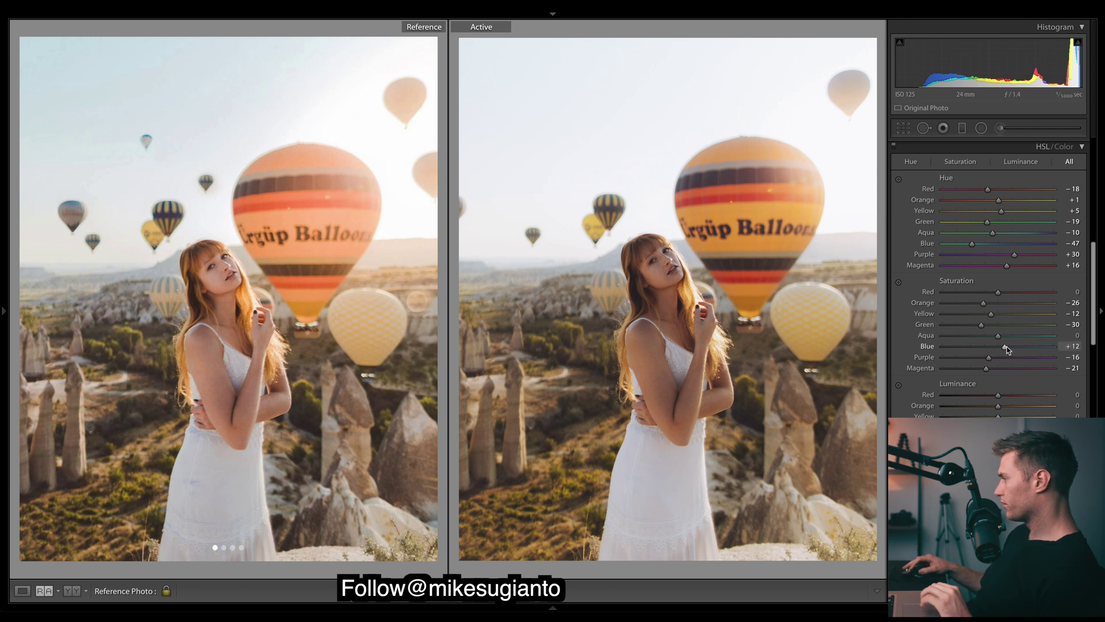
pyautogui.moveTo(1005, 346)
pyautogui.mouseDown()
pyautogui.moveTo(1017, 347)
pyautogui.moveTo(1005, 346)
pyautogui.mouseUp()
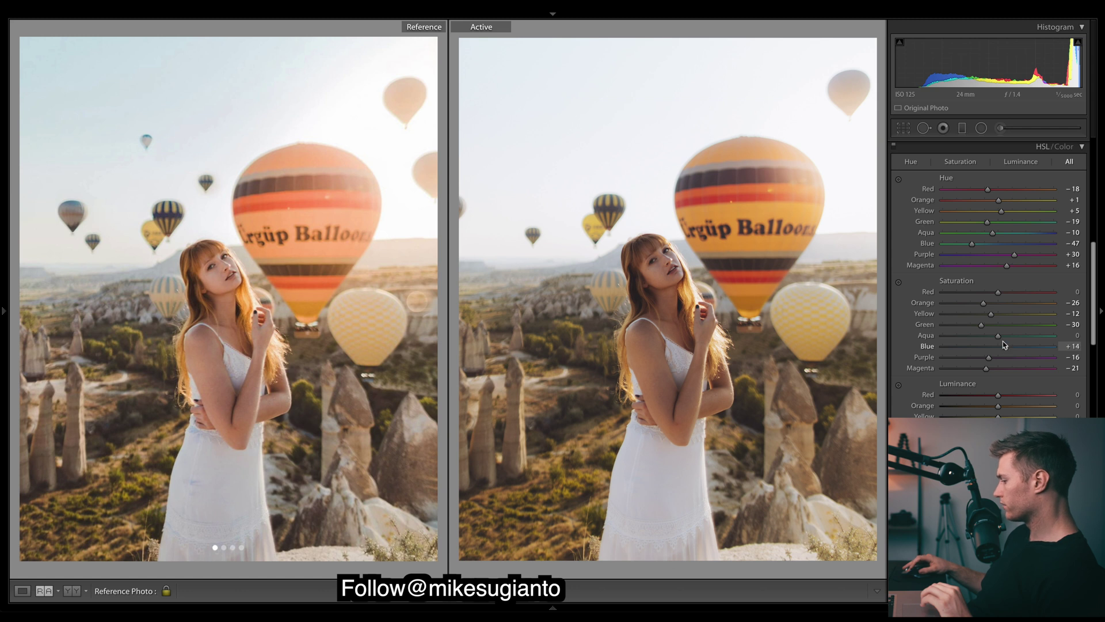
pyautogui.moveTo(999, 336); pyautogui.dragTo(1001, 336)
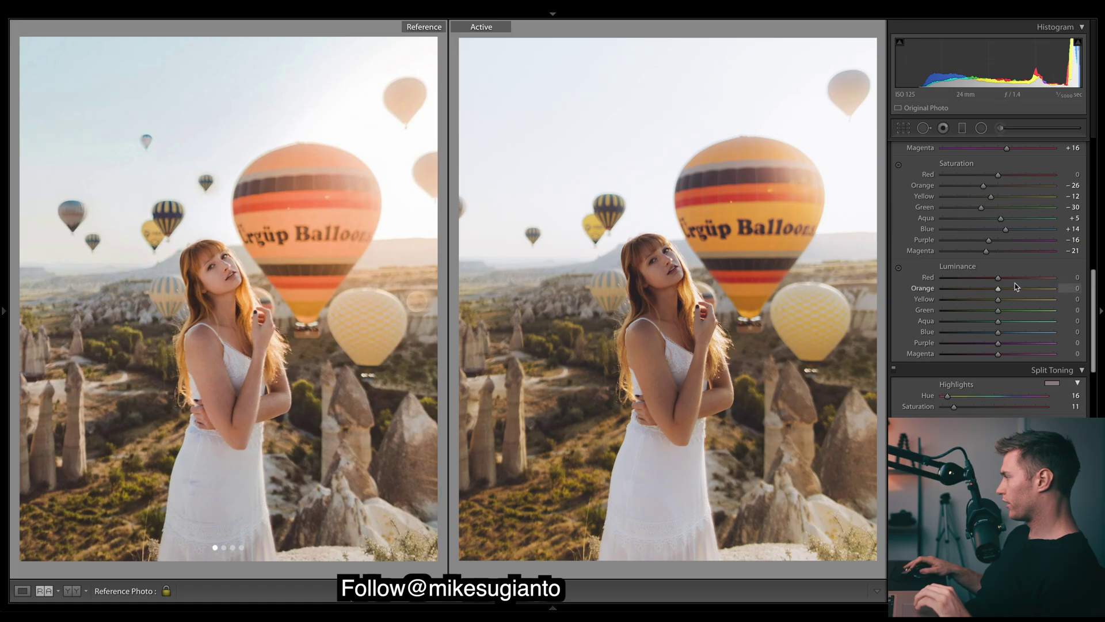
pyautogui.moveTo(1015, 282); pyautogui.dragTo(977, 326)
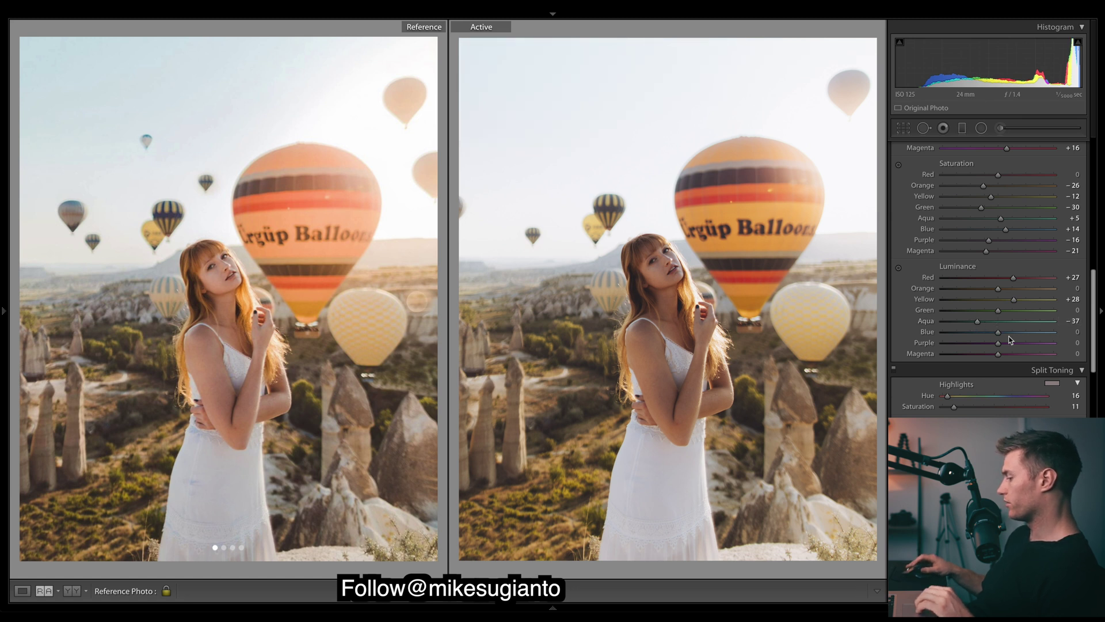
# - Add a diagonal graduated filter over the upper-left sky with its mask overlay hidden and Temp at −23, and finish the filter
pyautogui.press('m')
pyautogui.moveTo(601, 140); pyautogui.dragTo(653, 238)
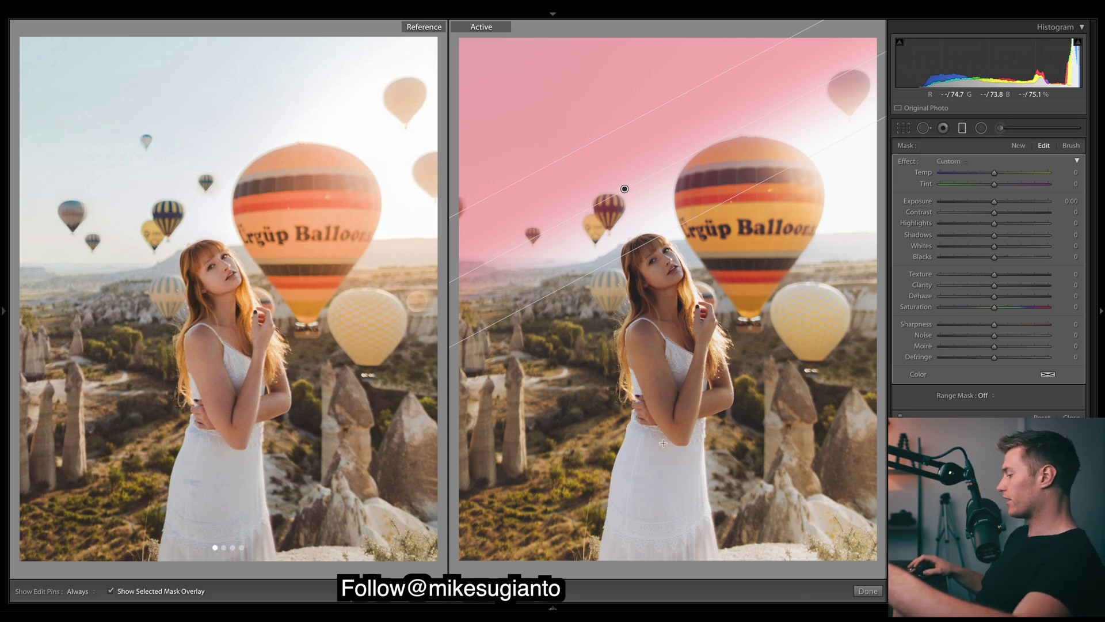
pyautogui.press('o')
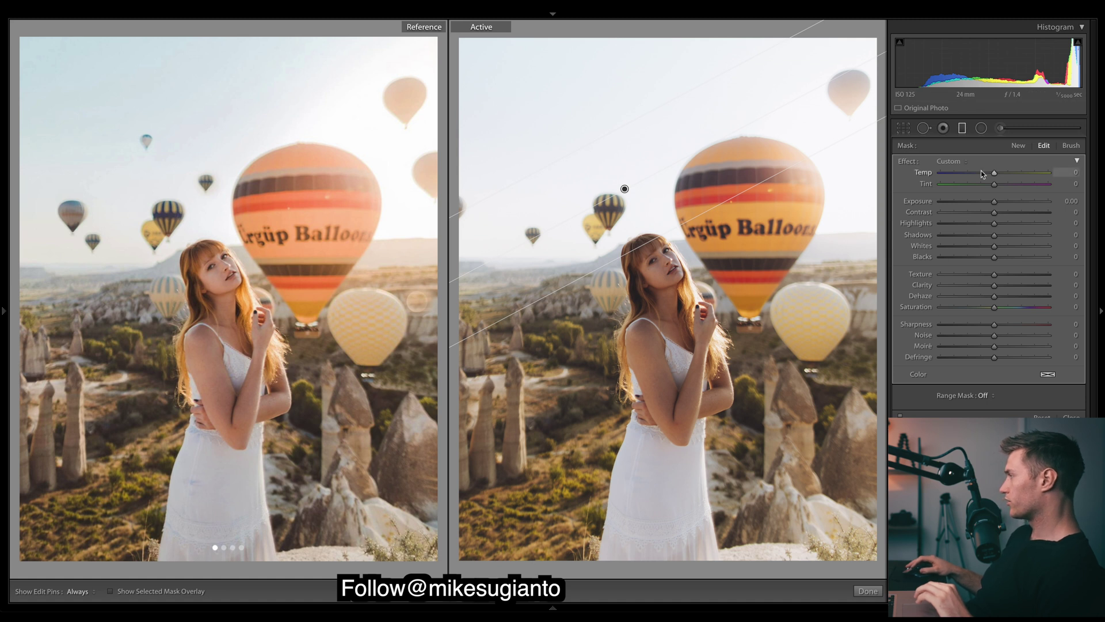
pyautogui.moveTo(993, 174)
pyautogui.mouseDown()
pyautogui.moveTo(937, 179)
pyautogui.moveTo(983, 180)
pyautogui.mouseUp()
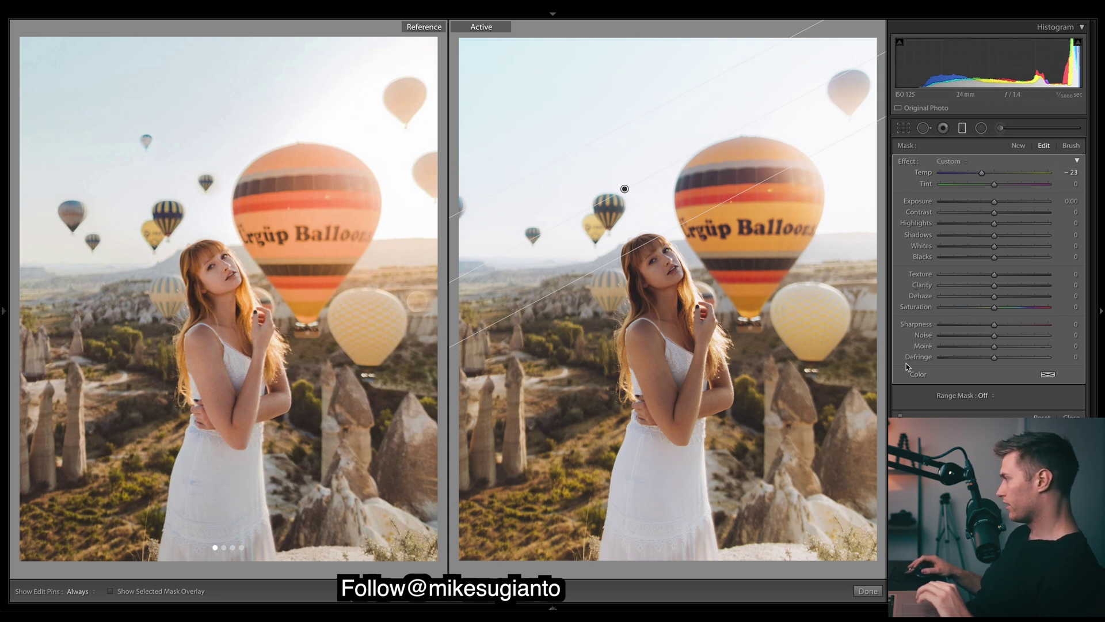
pyautogui.moveTo(877, 597)
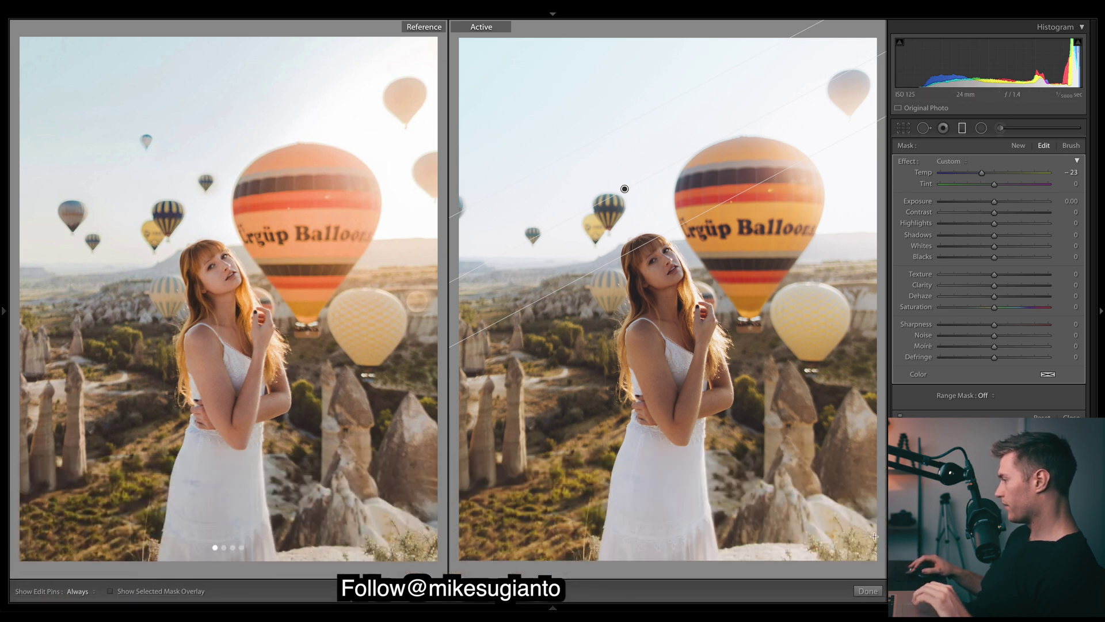
pyautogui.click(868, 591)
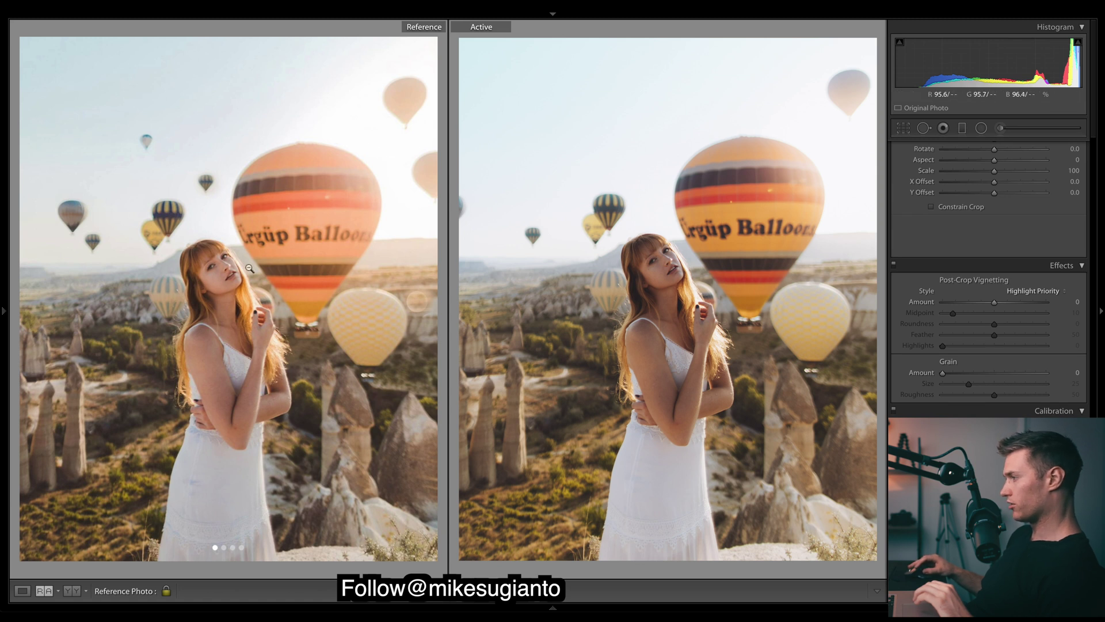
# - Place radial filters around the sun glow at the photo's upper right, and set the smaller one's Temp to 100 and Tint to 26
pyautogui.click(981, 128)
pyautogui.click(847, 160)
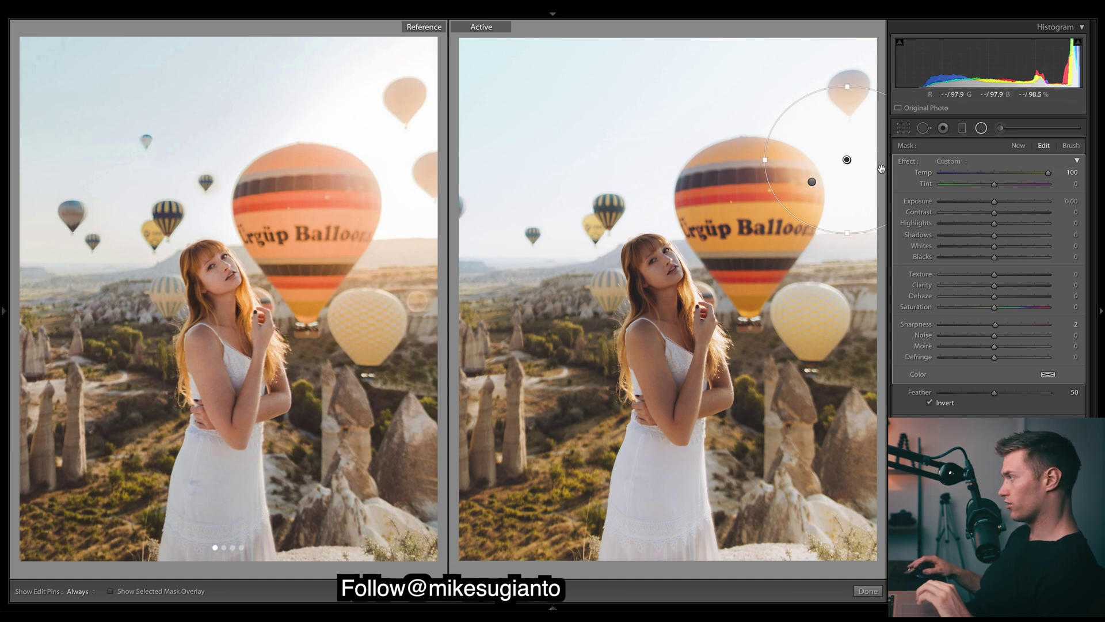
pyautogui.moveTo(994, 184); pyautogui.dragTo(1095, 173)
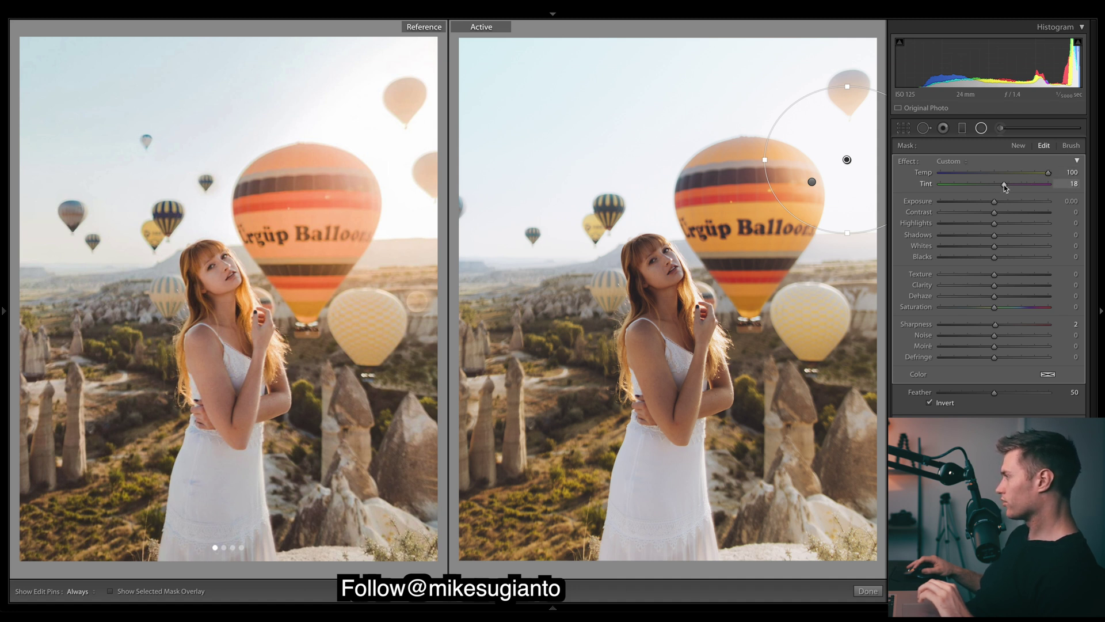
pyautogui.moveTo(1004, 185); pyautogui.dragTo(1008, 185)
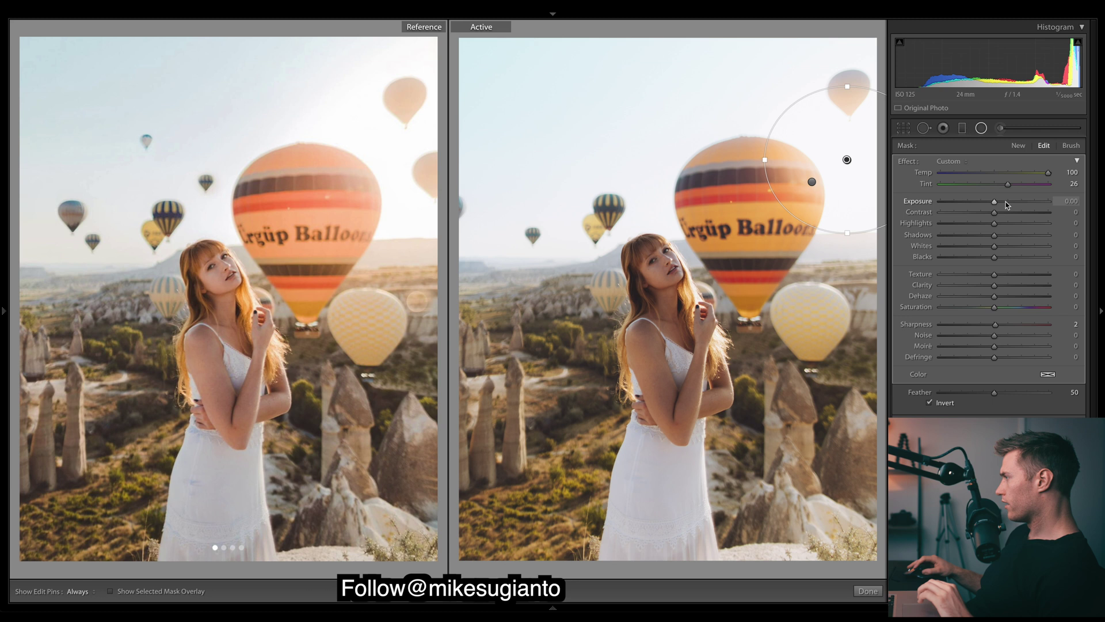
# - Set the larger radial filter over the big balloon to Temp 29, Tint 29, Exposure 0.29 and Clarity −33
pyautogui.click(812, 181)
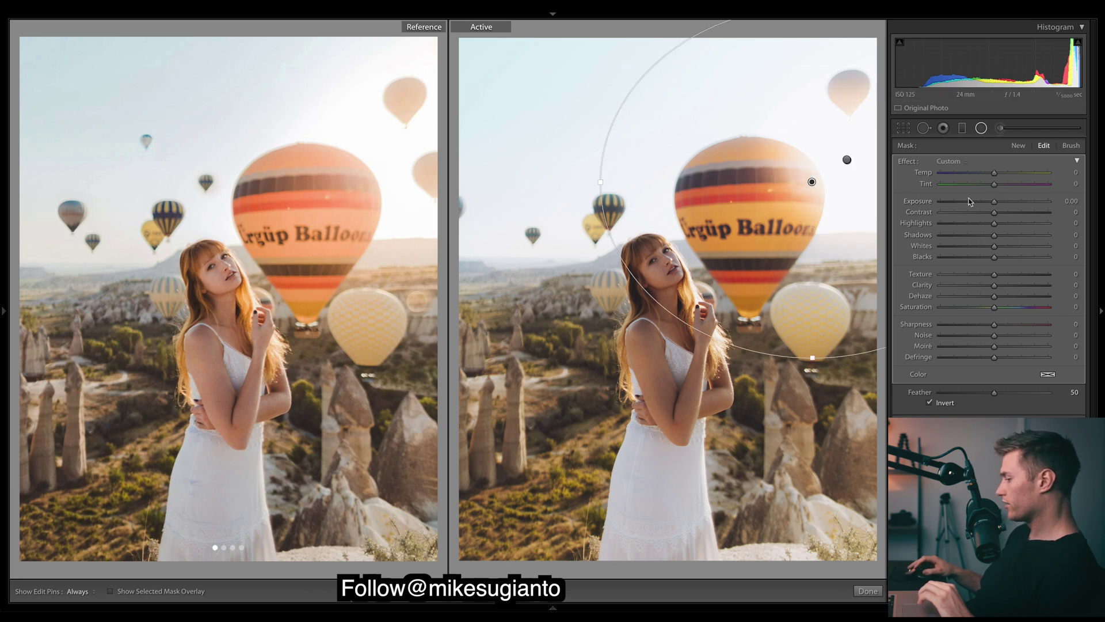
pyautogui.moveTo(995, 173)
pyautogui.mouseDown()
pyautogui.moveTo(1011, 174)
pyautogui.moveTo(1011, 184)
pyautogui.mouseUp()
pyautogui.moveTo(994, 202); pyautogui.dragTo(998, 202)
pyautogui.moveTo(994, 285); pyautogui.dragTo(979, 288)
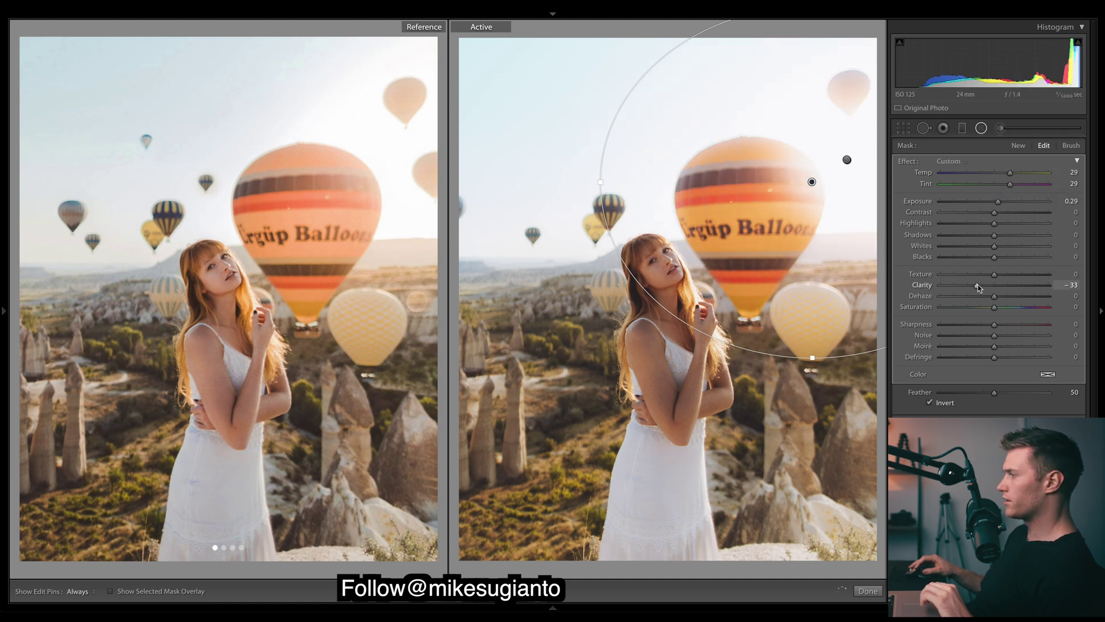
# - Select the existing brush mask over the big balloon's lettering and set its Saturation to −38
pyautogui.press('k')
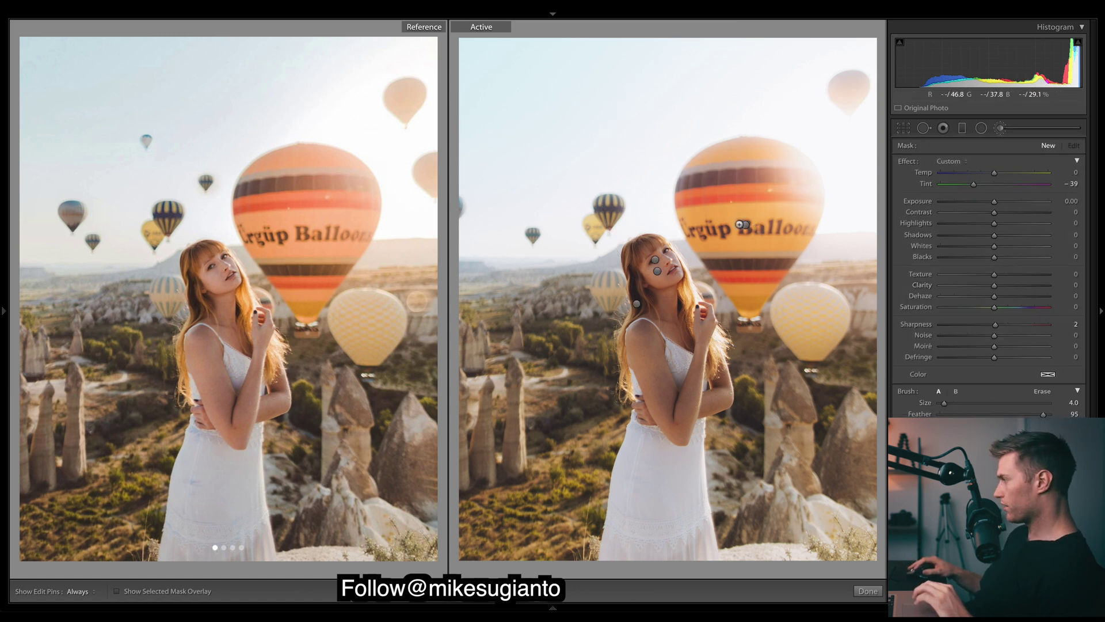
pyautogui.click(745, 225)
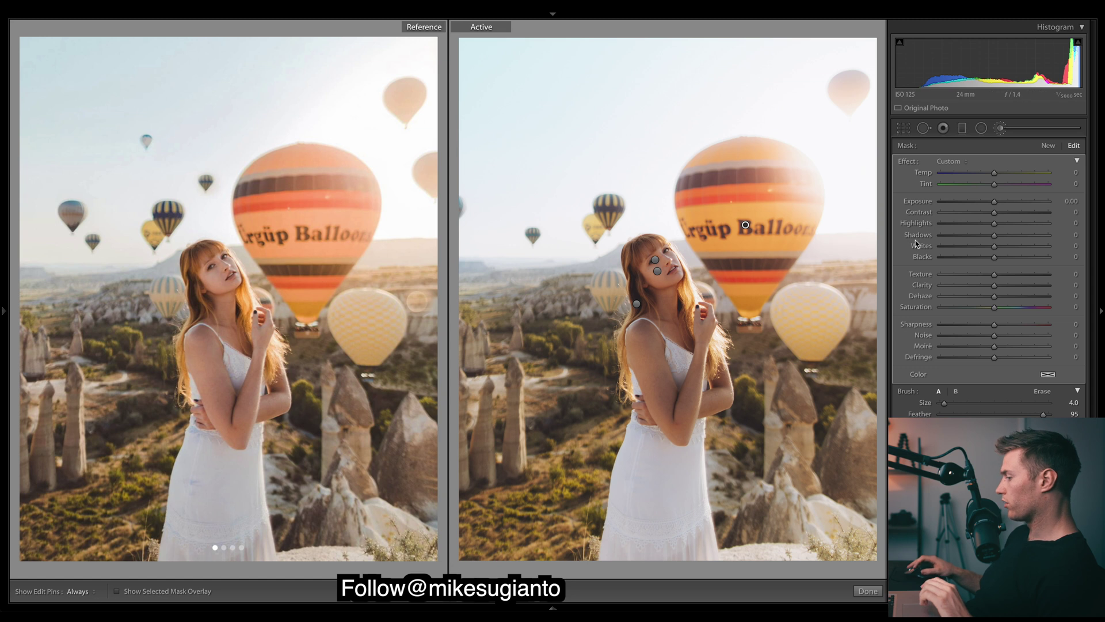
pyautogui.click(969, 310)
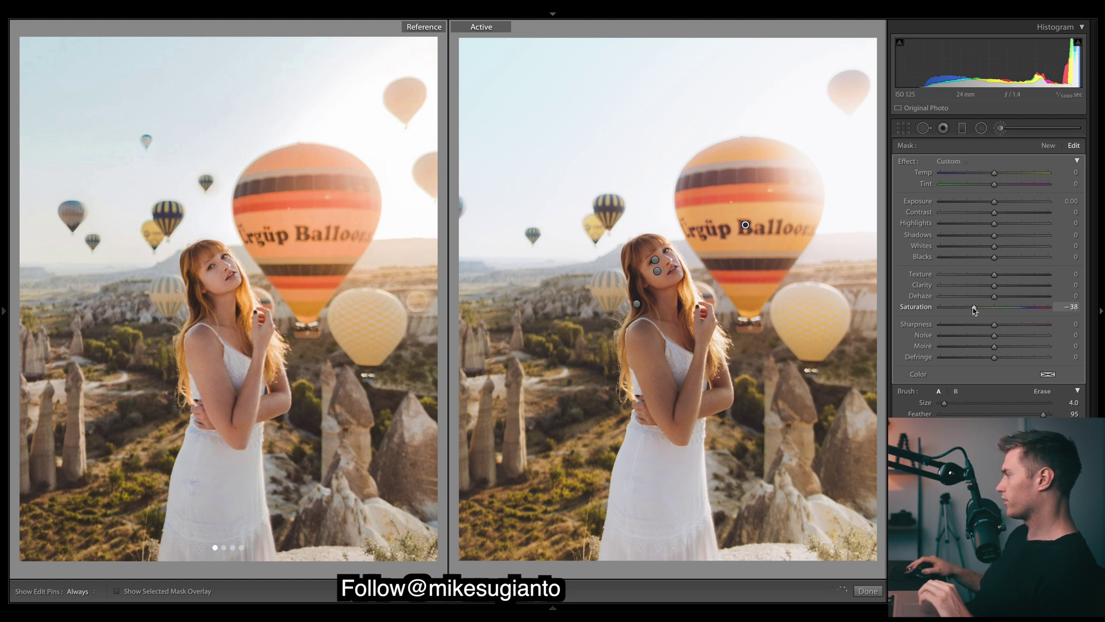
# - Check the coverage of the woman's skin brush mask with the overlay, hide it, and set Exposure to 0.84 and Blacks to −6
pyautogui.click(658, 270)
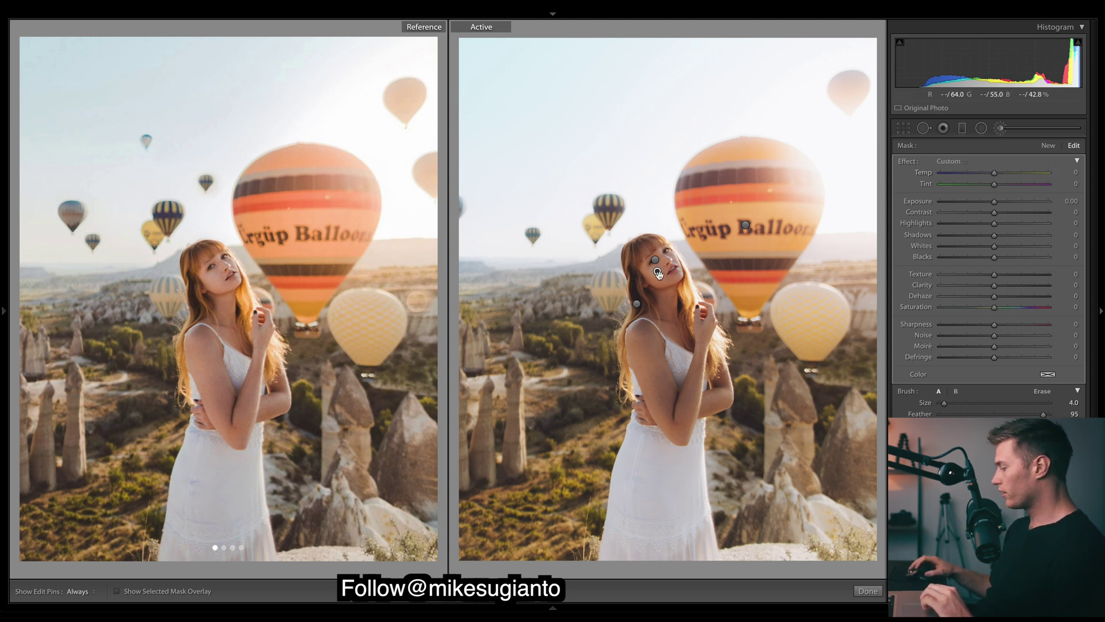
pyautogui.moveTo(659, 274)
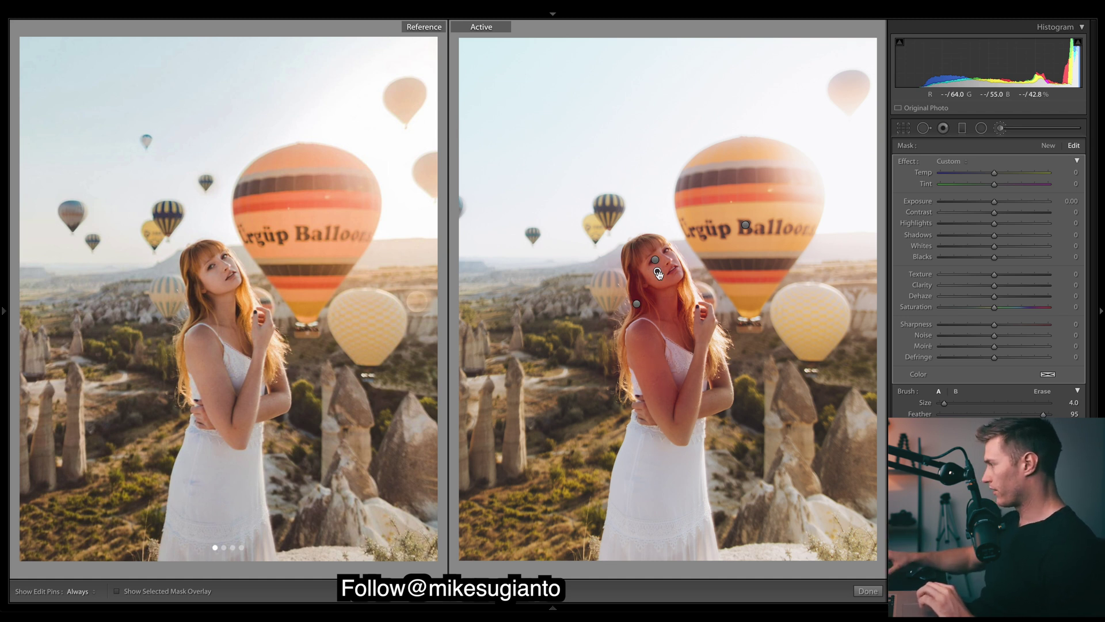
pyautogui.press('o')
pyautogui.press('o')
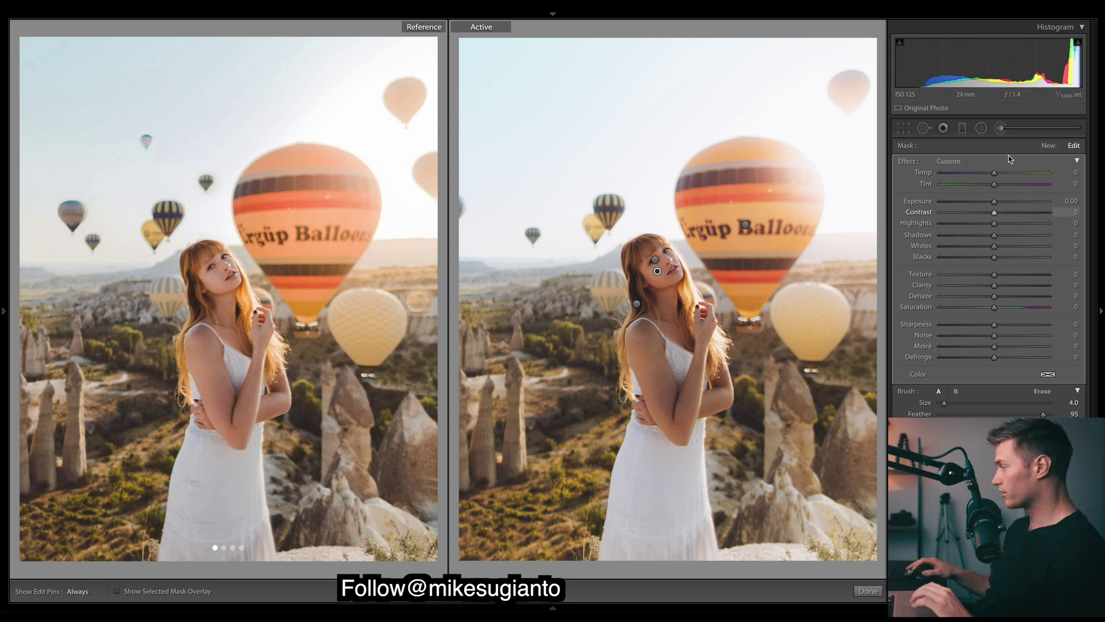
pyautogui.moveTo(1000, 202); pyautogui.dragTo(1012, 201)
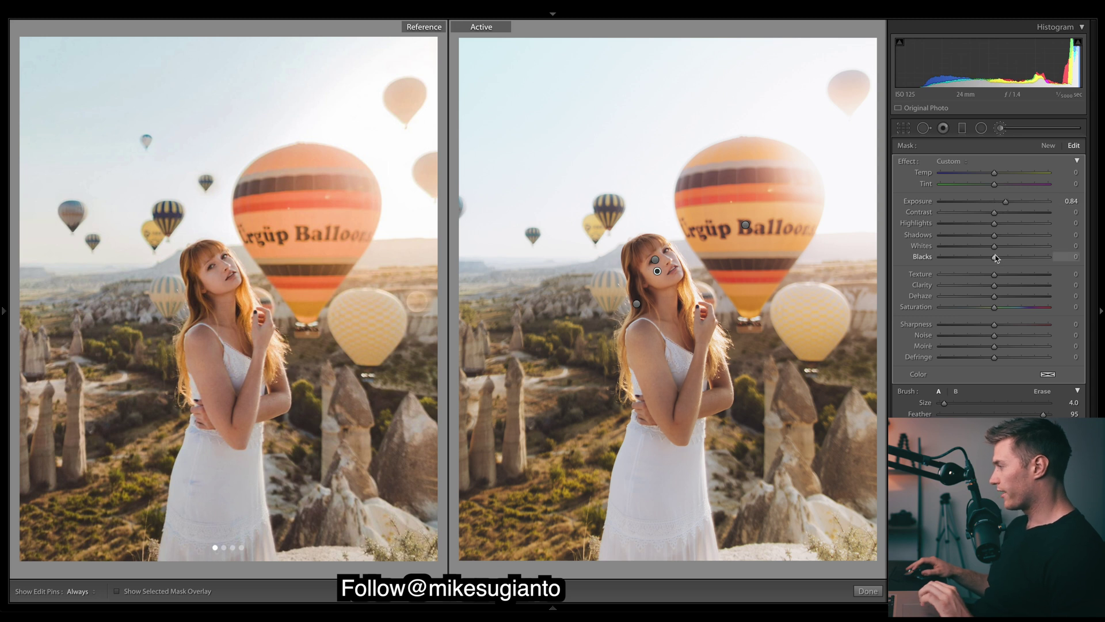
pyautogui.press('Down')
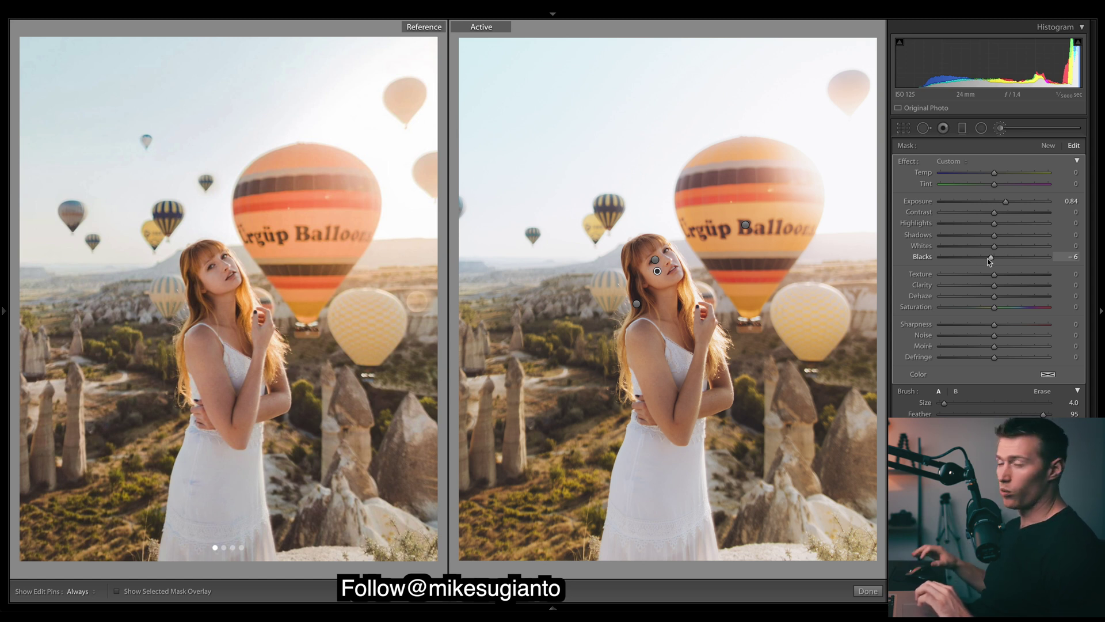
# - Set the brush mask on the woman's hair to Temp 82, Whites 19 and Saturation 21
pyautogui.click(637, 303)
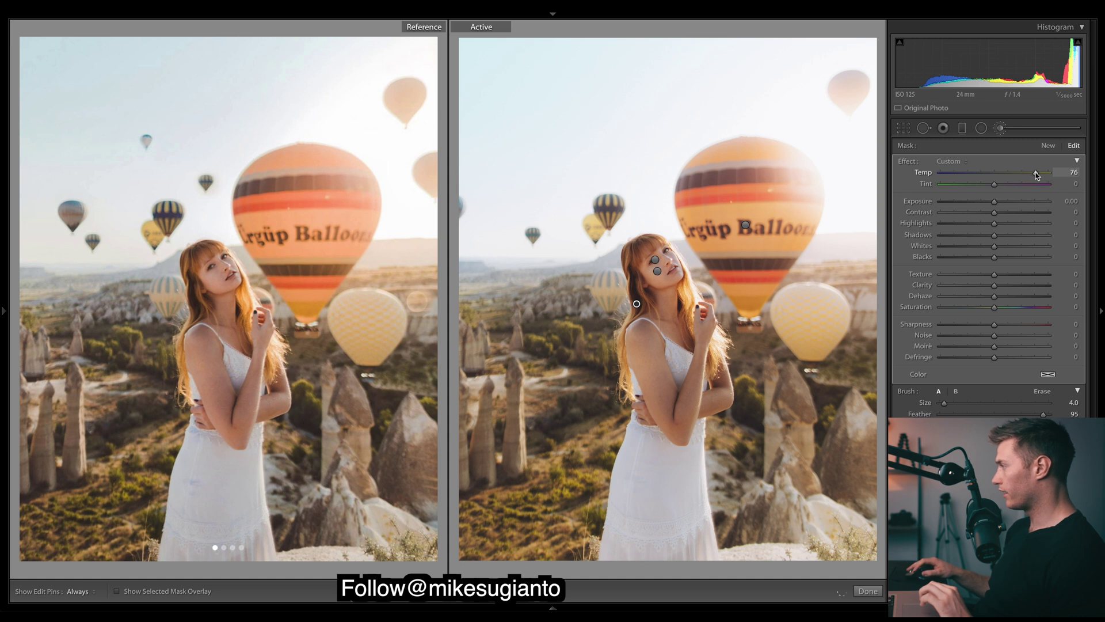
pyautogui.moveTo(1035, 171); pyautogui.dragTo(1039, 173)
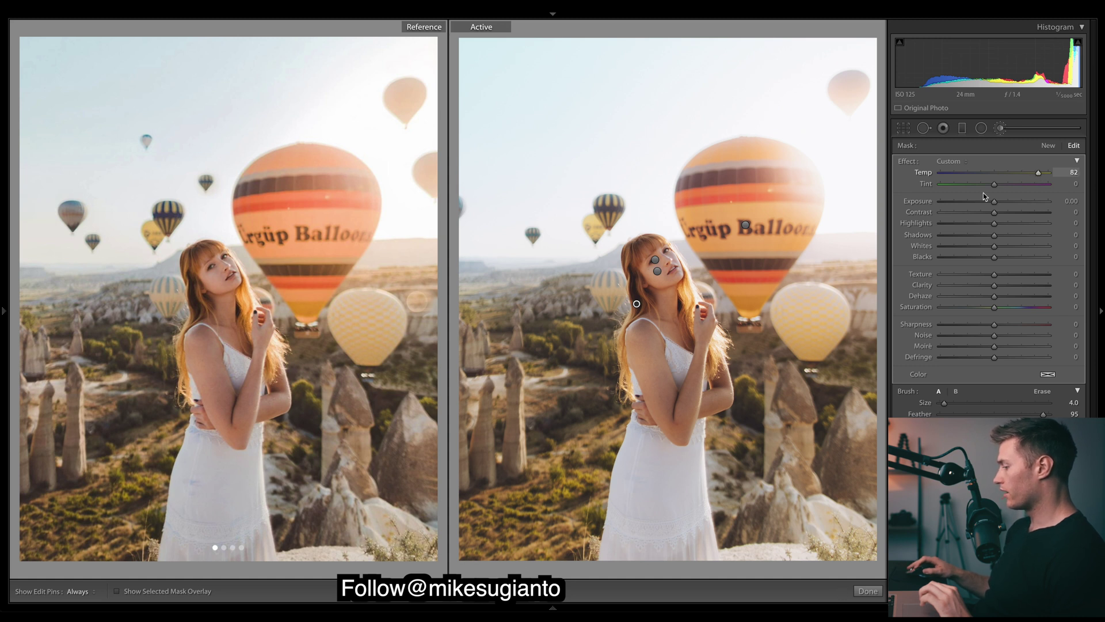
pyautogui.moveTo(994, 246)
pyautogui.mouseDown()
pyautogui.moveTo(1017, 247)
pyautogui.moveTo(1005, 246)
pyautogui.mouseUp()
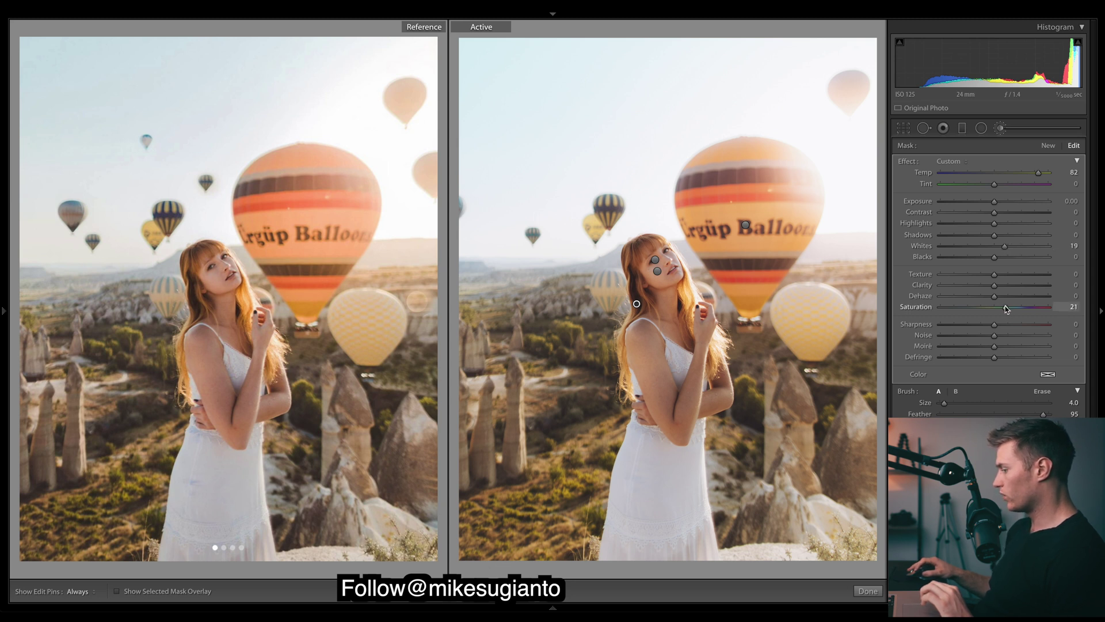
# - Set the brush mask at the woman's eyes to Exposure 0.77, Sharpness 35 and Clarity 27, and close the brush
pyautogui.click(655, 260)
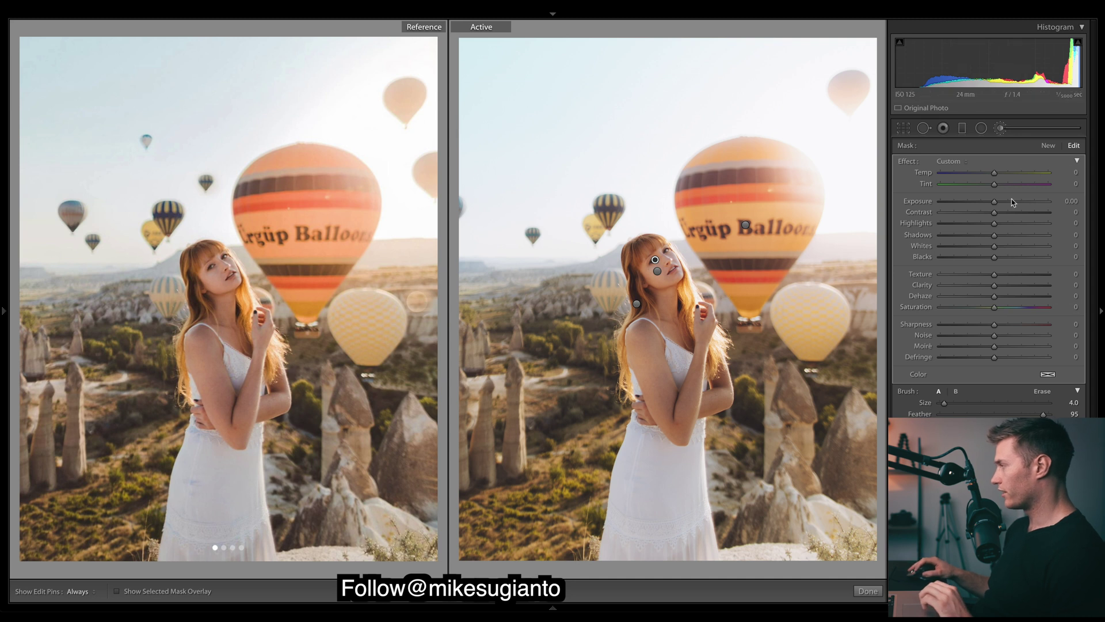
pyautogui.moveTo(1001, 201); pyautogui.dragTo(1008, 203)
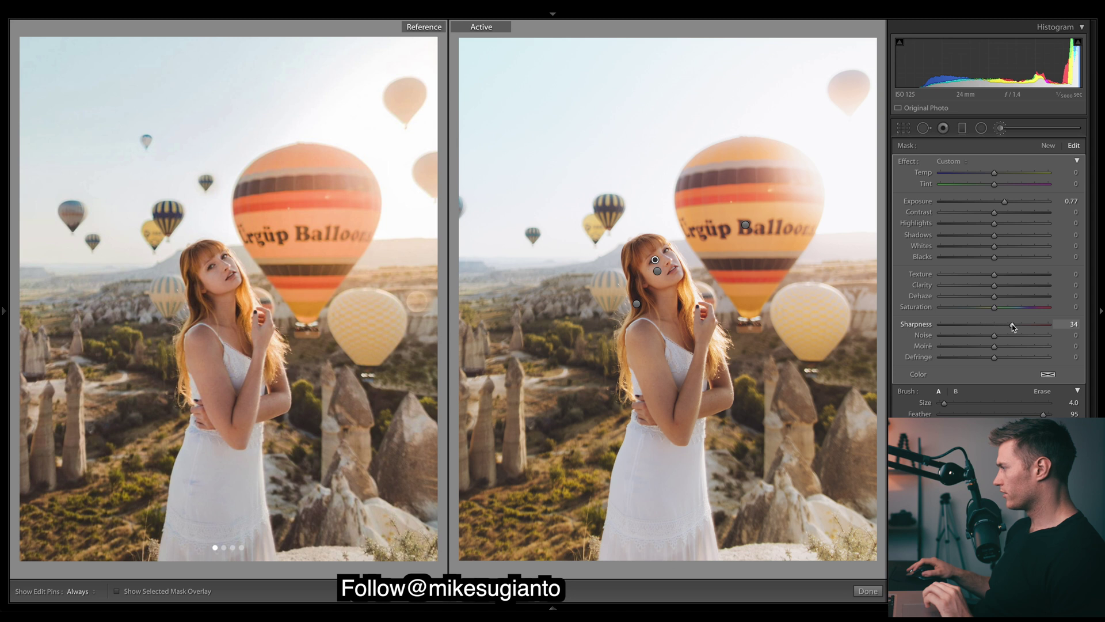
pyautogui.moveTo(1012, 324); pyautogui.dragTo(1013, 324)
pyautogui.moveTo(994, 285); pyautogui.dragTo(1009, 286)
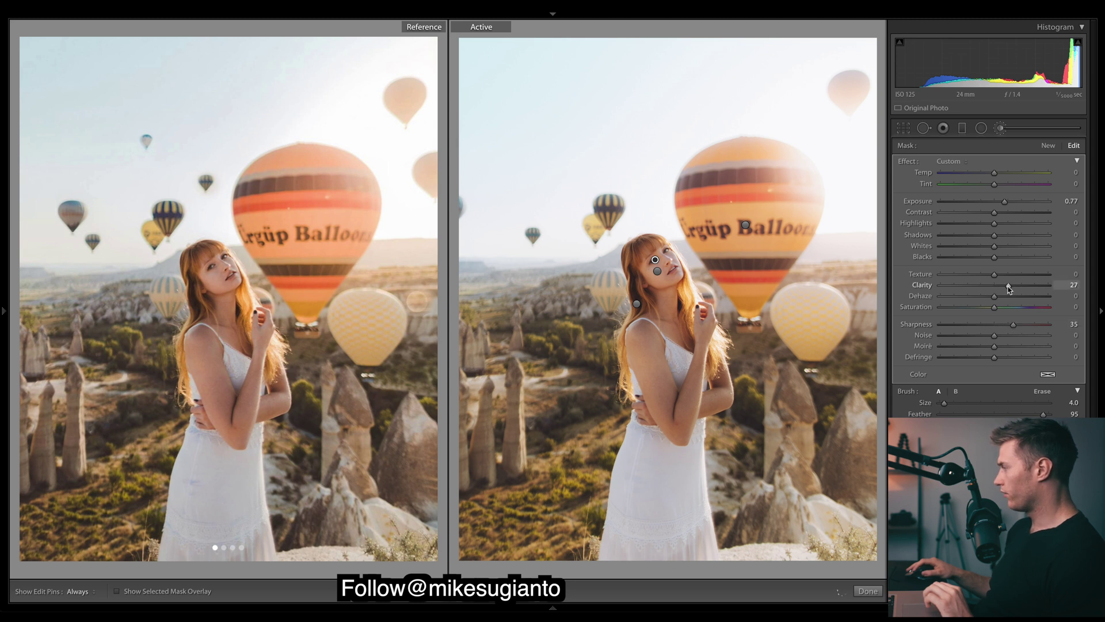
pyautogui.press('k')
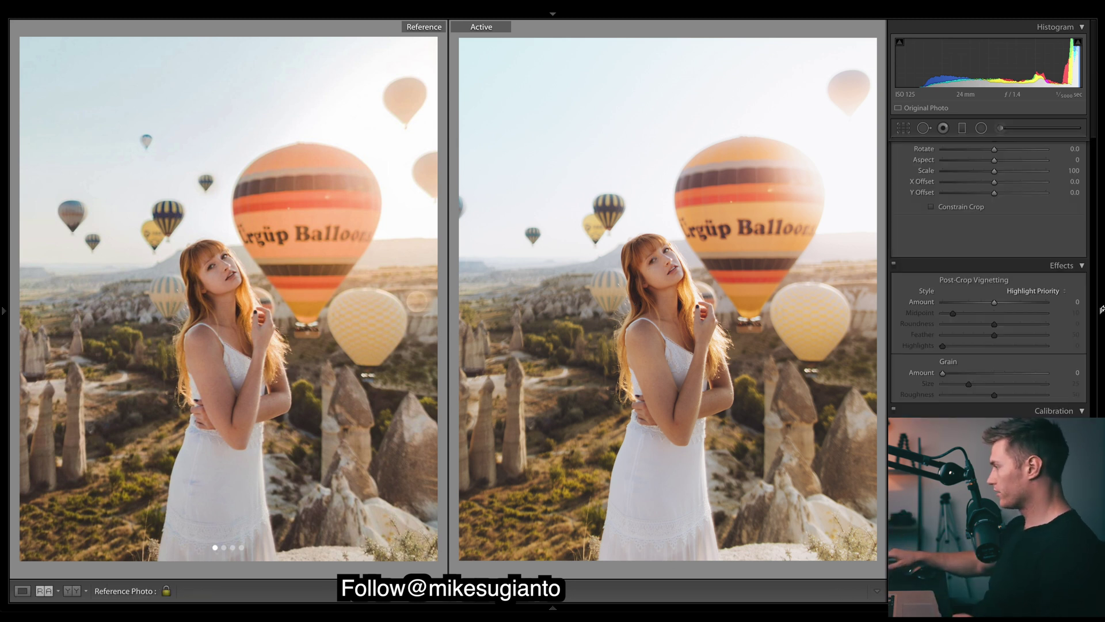
# - Compare the edited balloon portrait repeatedly with its unedited version beside the reference photo
pyautogui.press('\\')
pyautogui.press('\\')
pyautogui.press('\\')
pyautogui.press('\\')
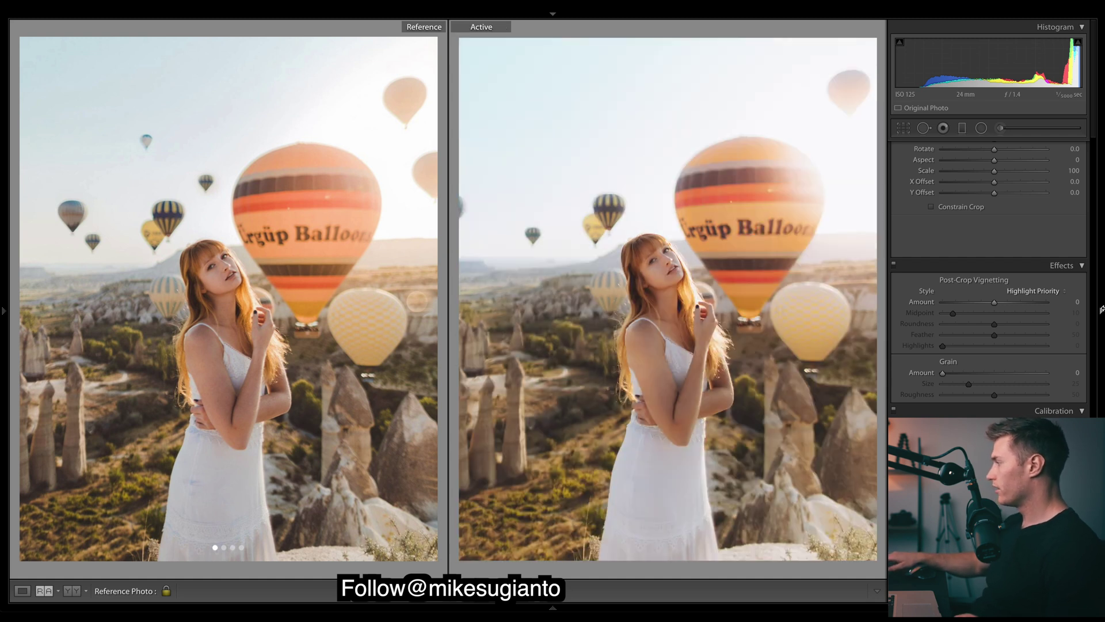
pyautogui.press('\\')
pyautogui.press('\\')
pyautogui.press('\\')
pyautogui.press('\\')
pyautogui.press('\\')
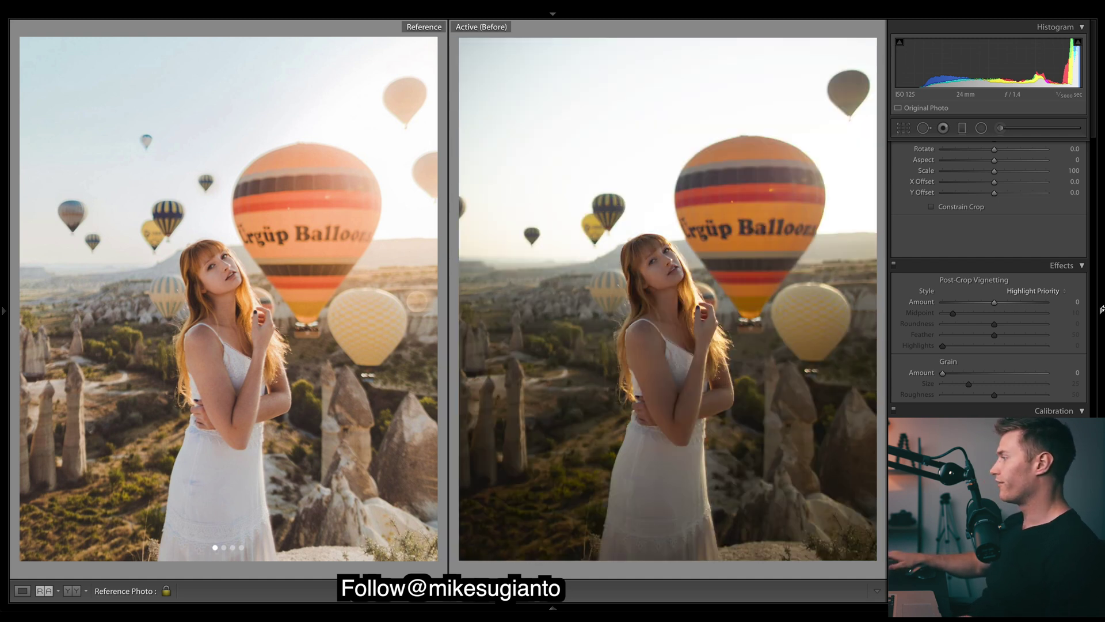
pyautogui.press('\\')
pyautogui.press('\\')
pyautogui.press('\\')
pyautogui.press('\\')
pyautogui.press('\\')
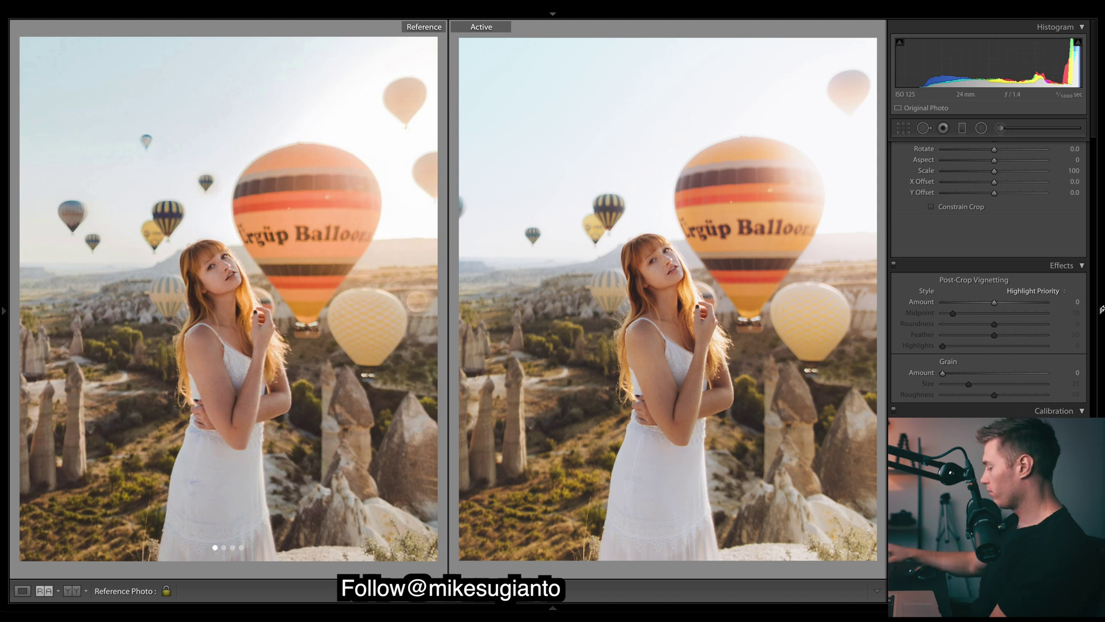
pyautogui.press('\\')
pyautogui.press('\\')
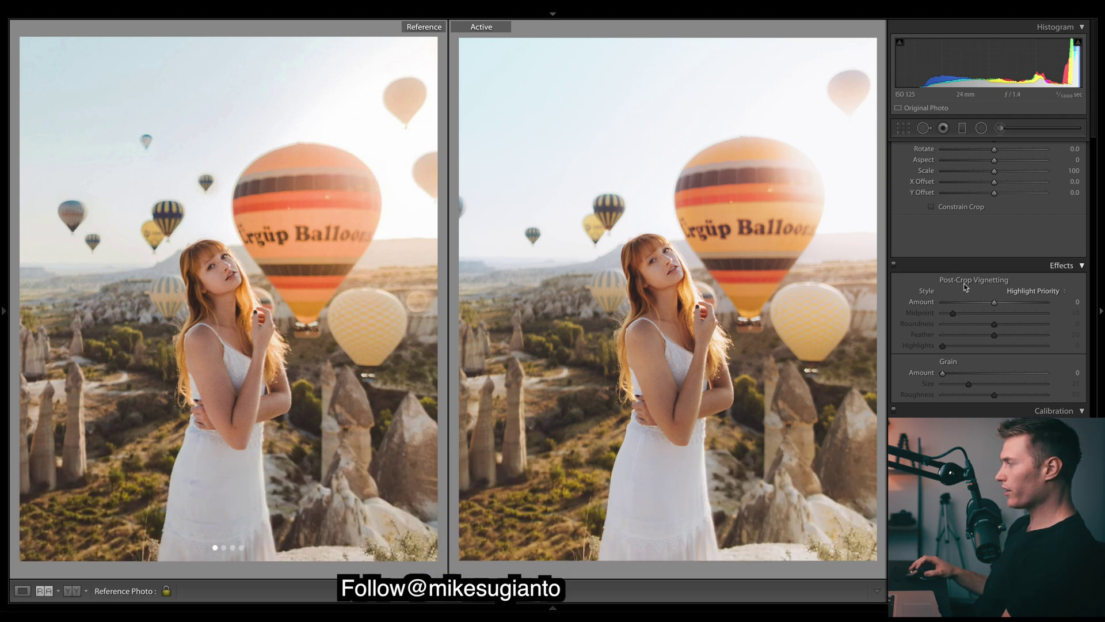
# - Copy the portrait's develop settings, leaving out White Balance, Local Adjustments, Lens Corrections, Transform, Spot Removal and Crop
pyautogui.rightClick(629, 140)
pyautogui.moveTo(670, 151)
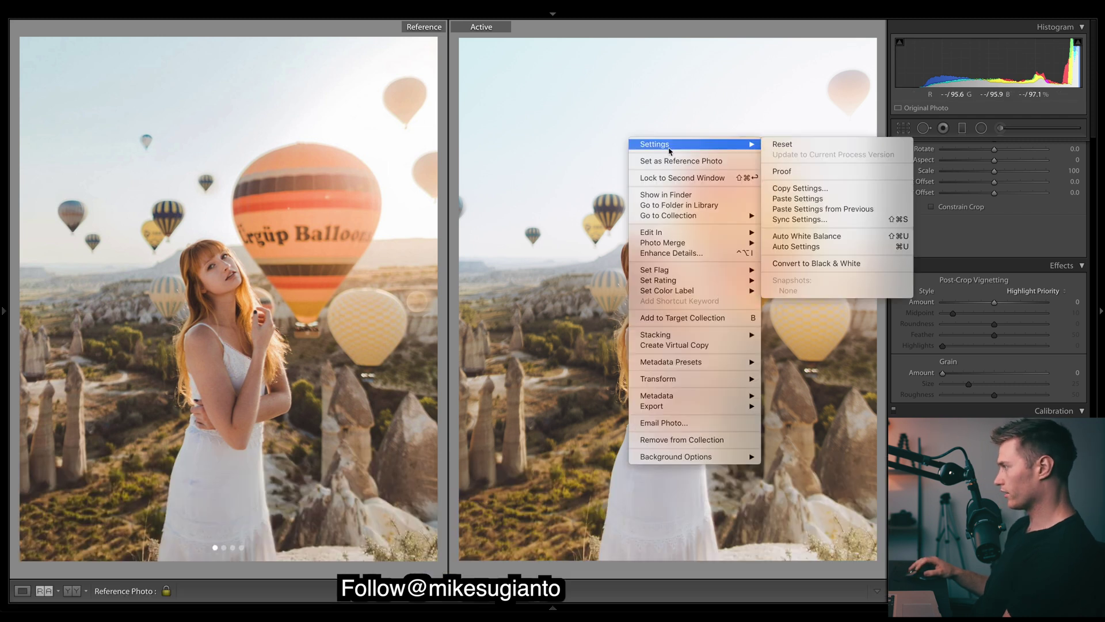
pyautogui.click(782, 191)
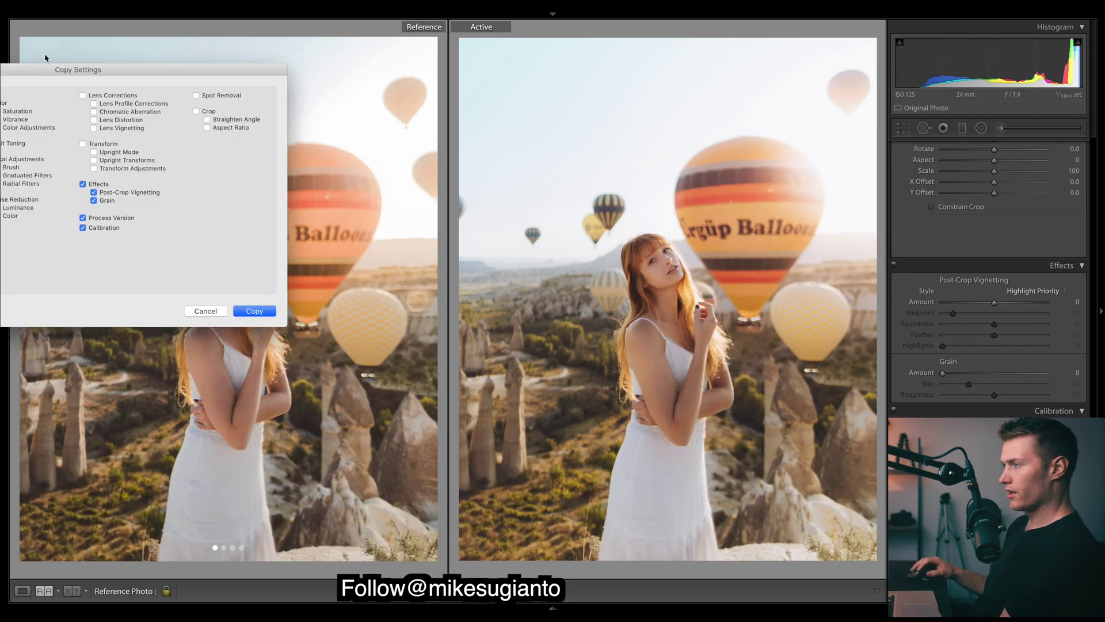
pyautogui.moveTo(53, 74); pyautogui.dragTo(400, 137)
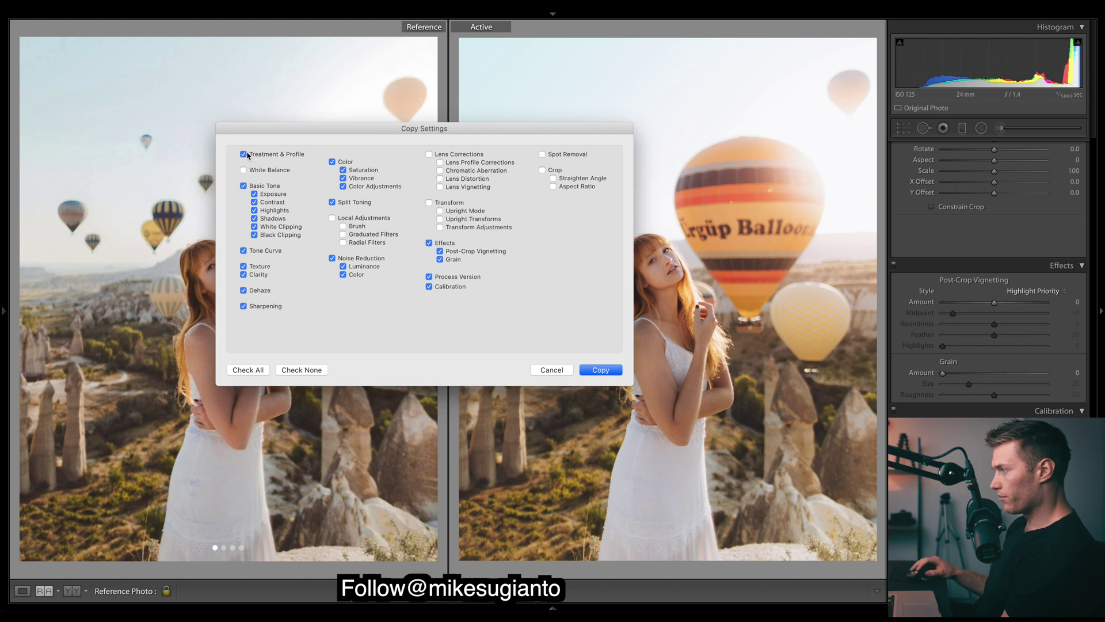
pyautogui.click(608, 374)
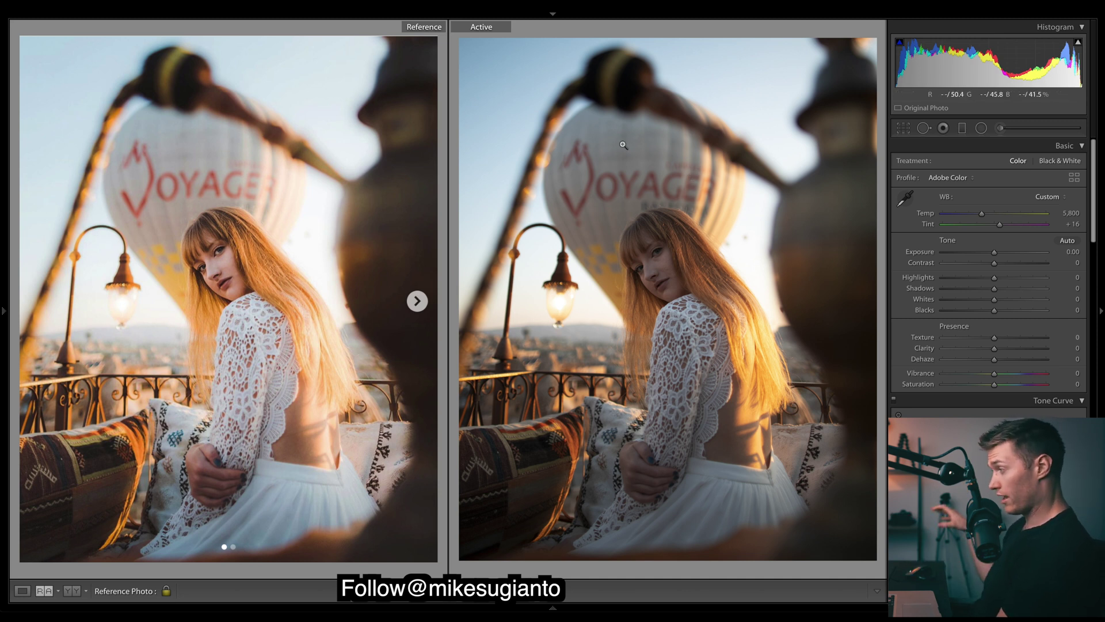
# - Paste the copied develop settings onto the portrait with the Voyager balloon and street lamp
pyautogui.rightClick(650, 140)
pyautogui.moveTo(665, 144)
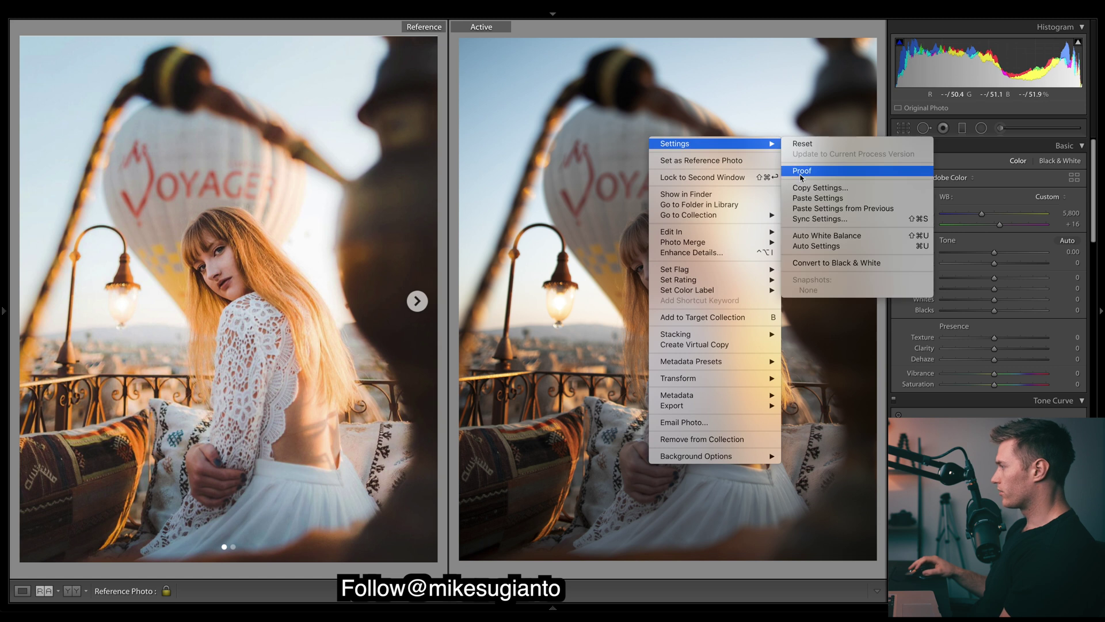
pyautogui.click(805, 199)
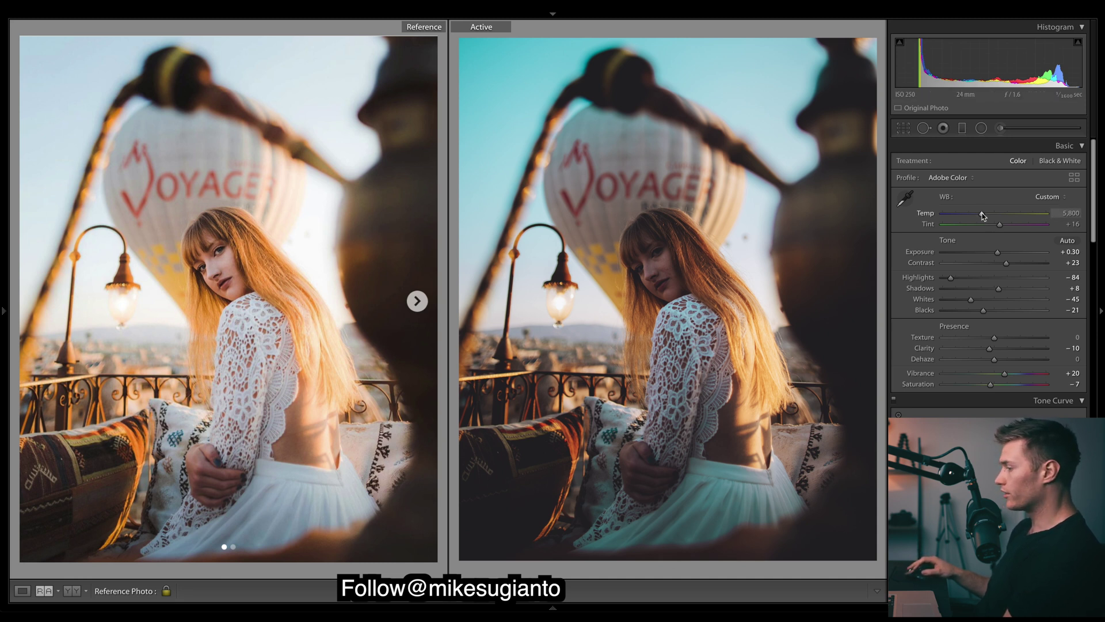
# - Set the photo's Temp to 6,666, Exposure to +0.65 and Contrast to +16
pyautogui.moveTo(984, 215); pyautogui.dragTo(992, 215)
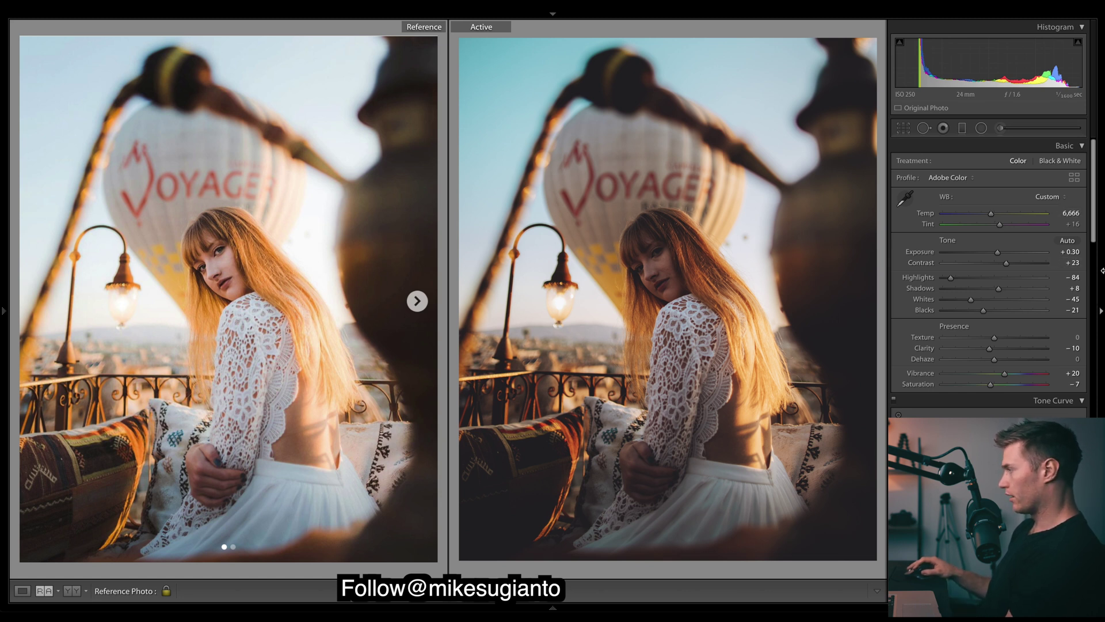
pyautogui.scroll(-2, 1077, 229)
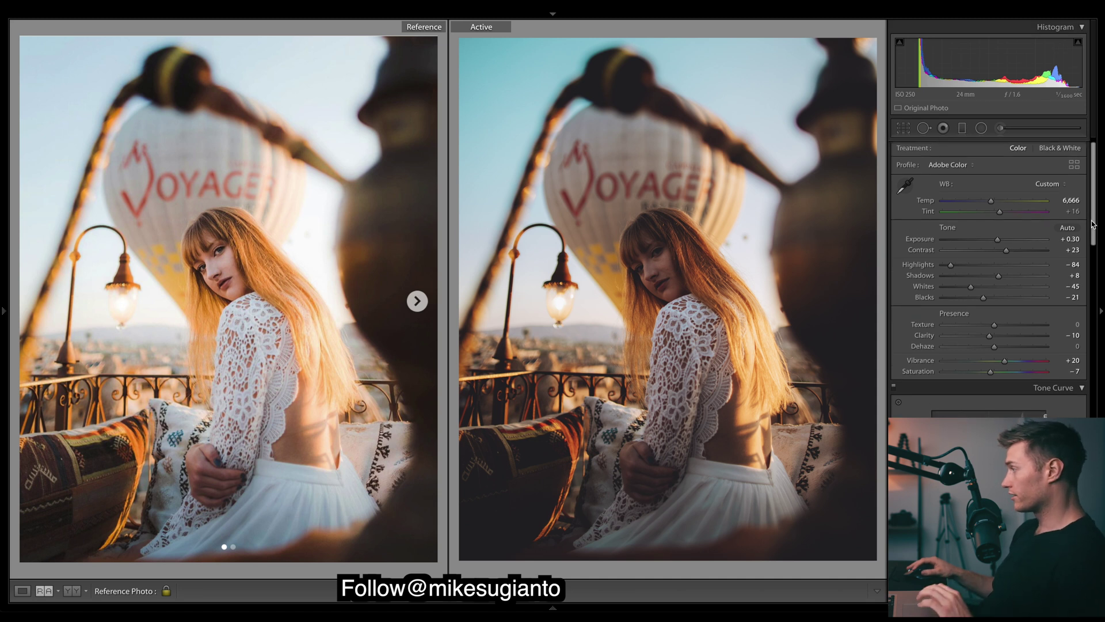
pyautogui.moveTo(998, 234); pyautogui.dragTo(1000, 246)
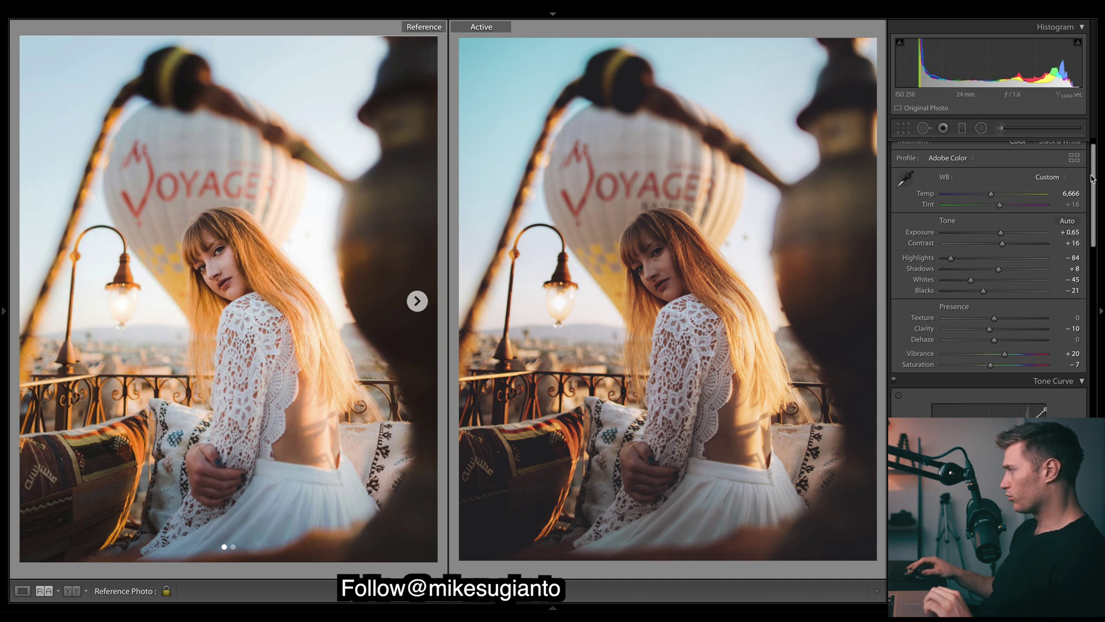
# - Enable lens profile corrections and set the post-crop vignetting Amount to −15
pyautogui.scroll(-10, 1095, 344)
pyautogui.scroll(-10, 1096, 344)
pyautogui.click(900, 269)
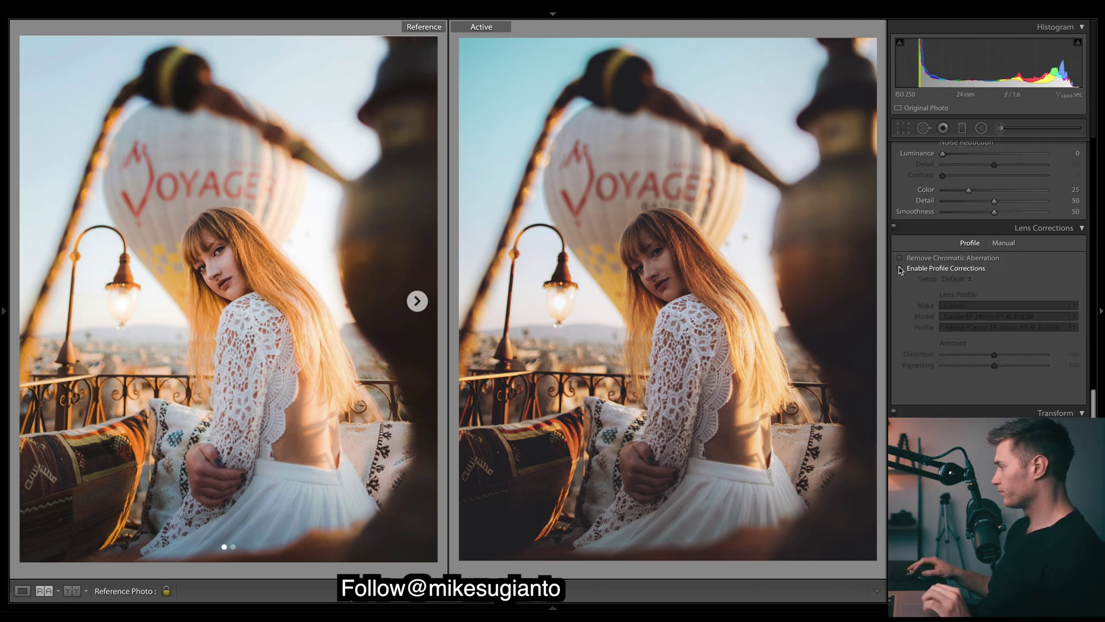
pyautogui.scroll(5, 1096, 345)
pyautogui.scroll(-8, 1095, 344)
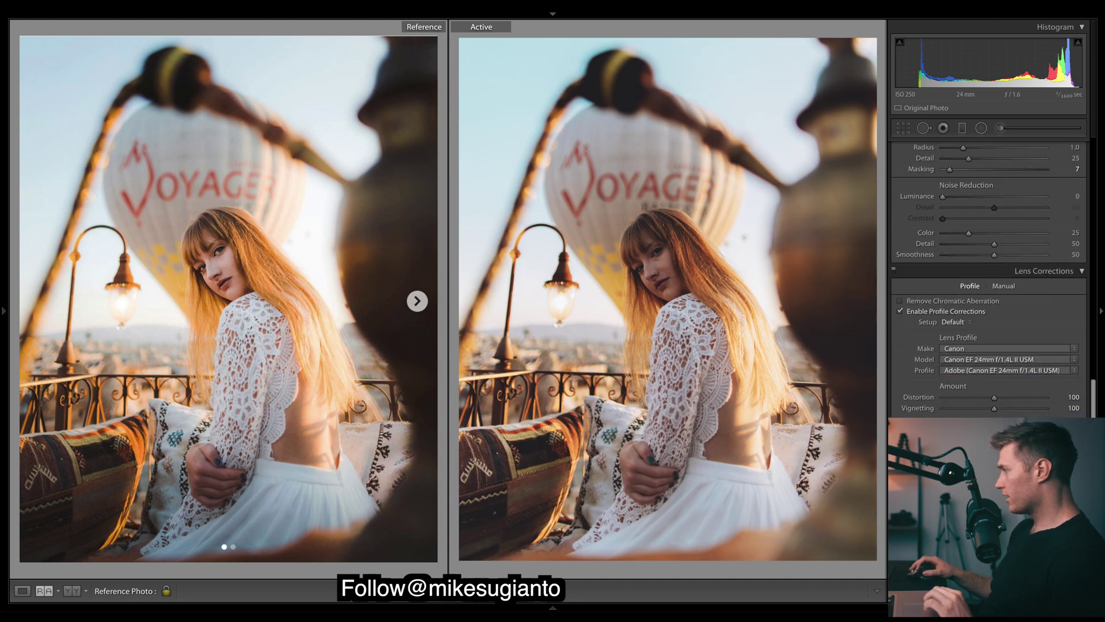
pyautogui.scroll(-3, 989, 277)
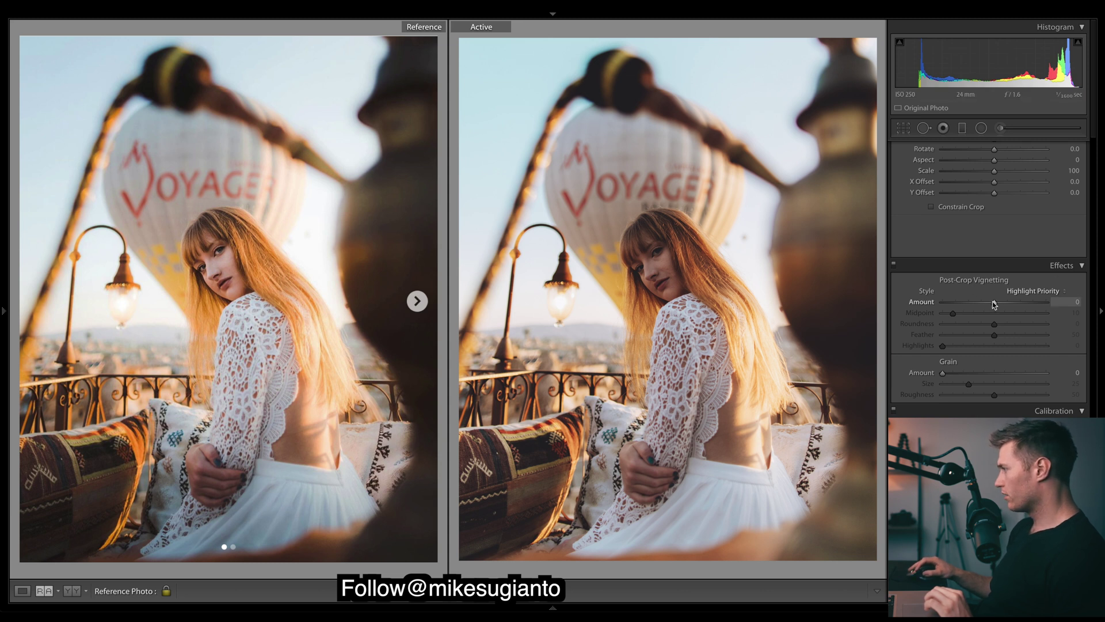
pyautogui.moveTo(995, 303); pyautogui.dragTo(986, 305)
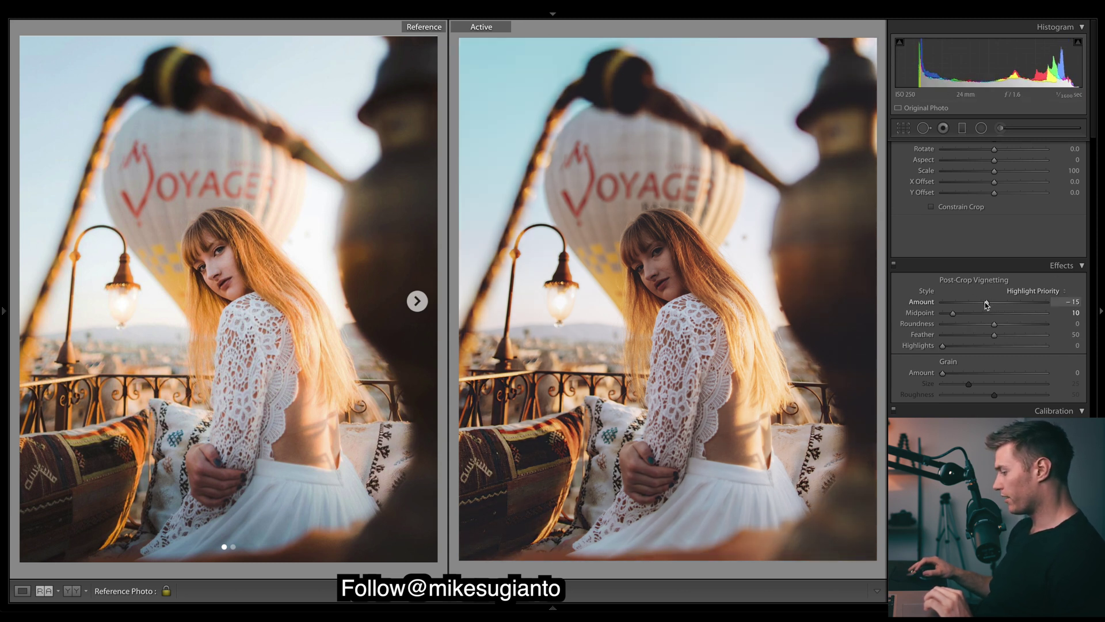
# - Check the coverage of the existing brush mask over the woman's face and body, and set its Exposure to 1.76, Temp to 18 and Tint to 11
pyautogui.scroll(10, 987, 305)
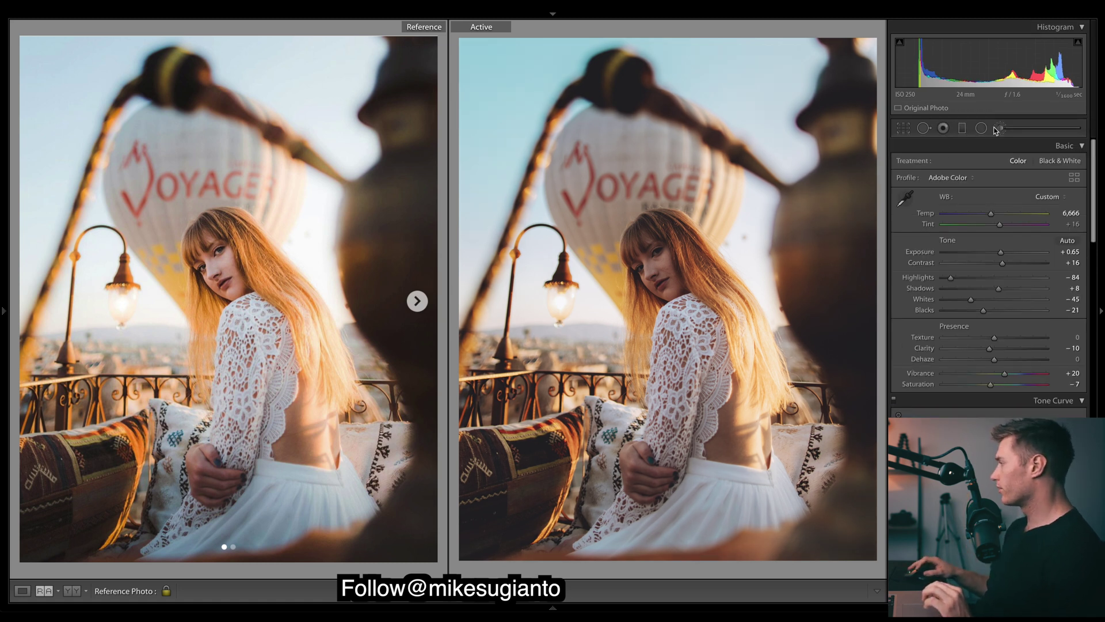
pyautogui.click(1001, 127)
pyautogui.press('Delete')
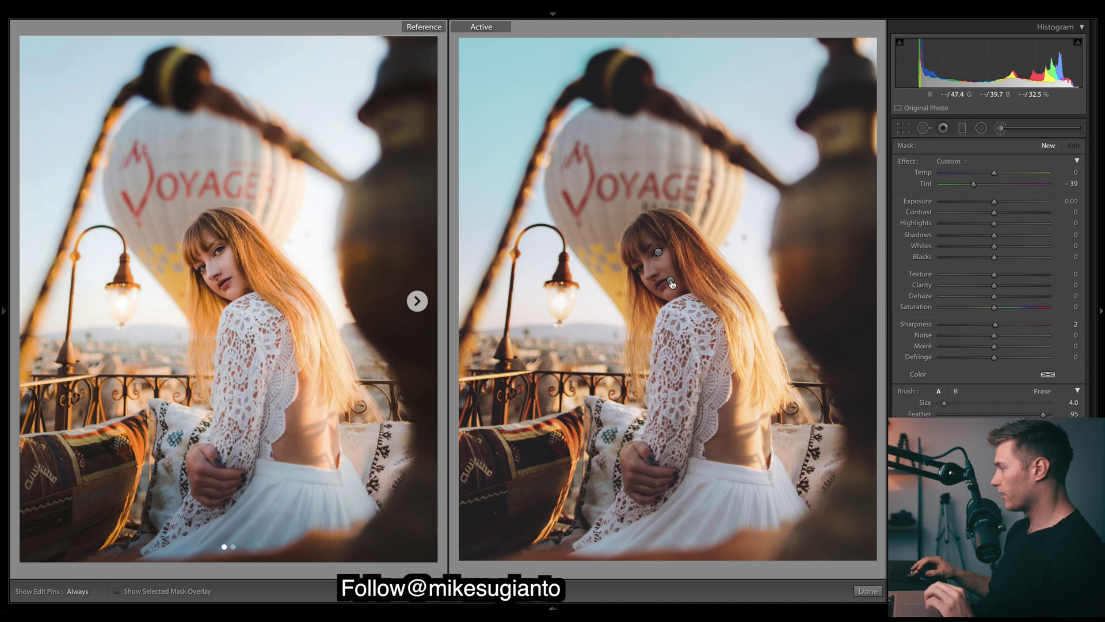
pyautogui.click(671, 281)
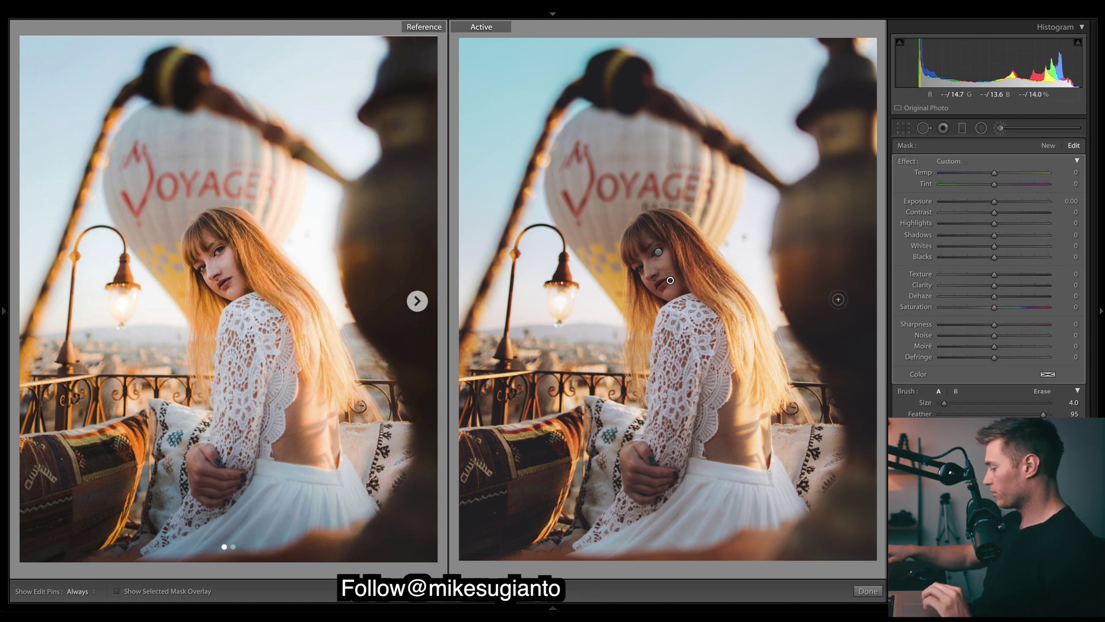
pyautogui.press('o')
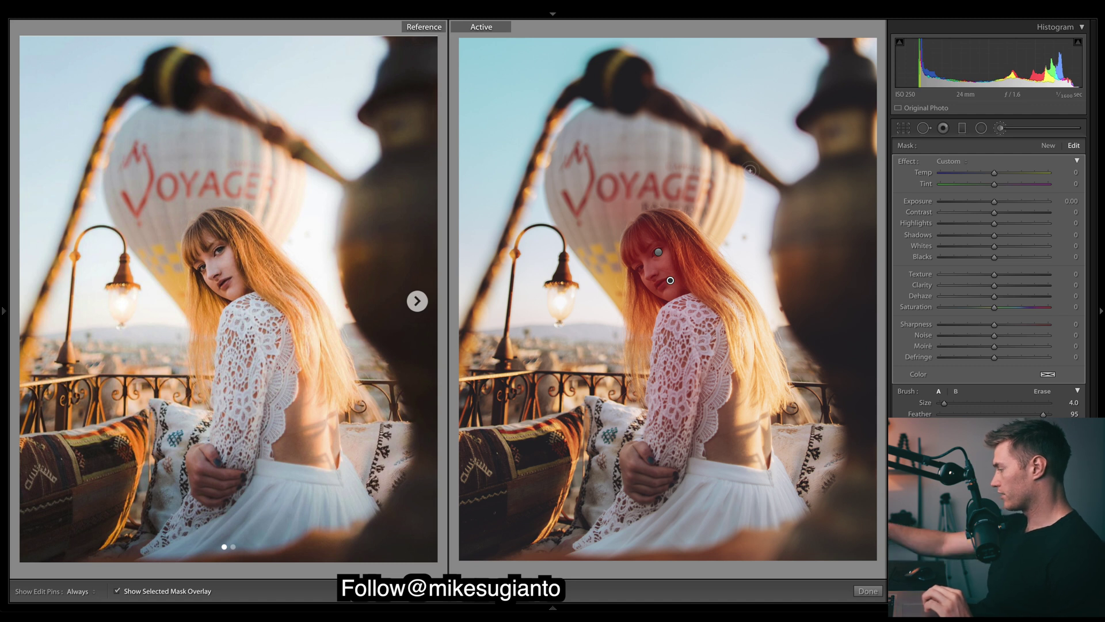
pyautogui.press('o')
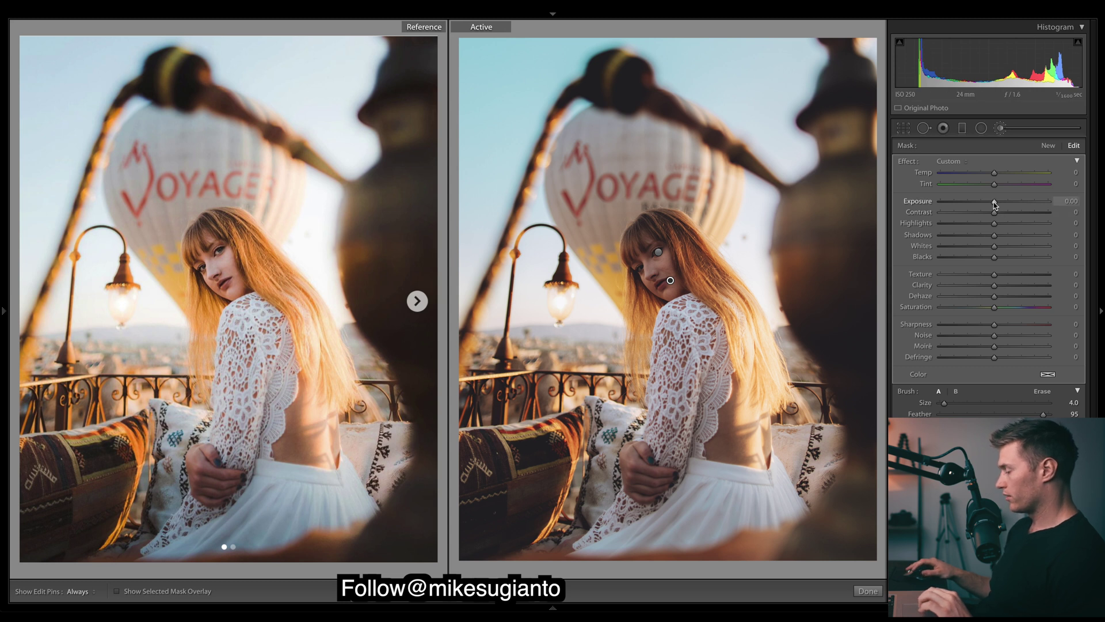
pyautogui.moveTo(1000, 204); pyautogui.dragTo(1002, 172)
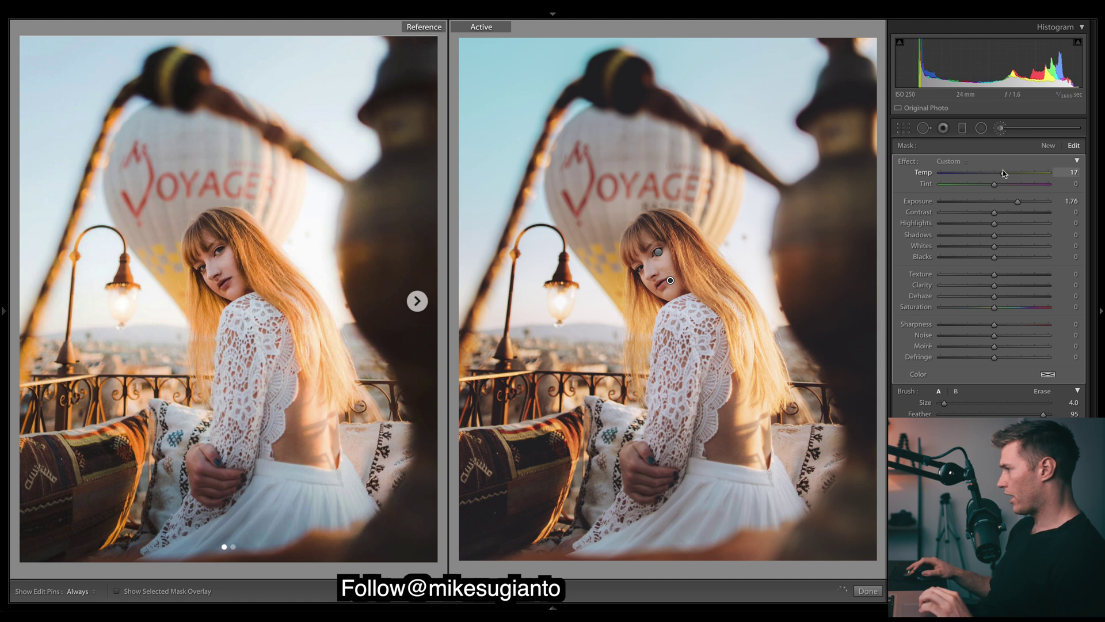
pyautogui.moveTo(995, 183); pyautogui.dragTo(1030, 198)
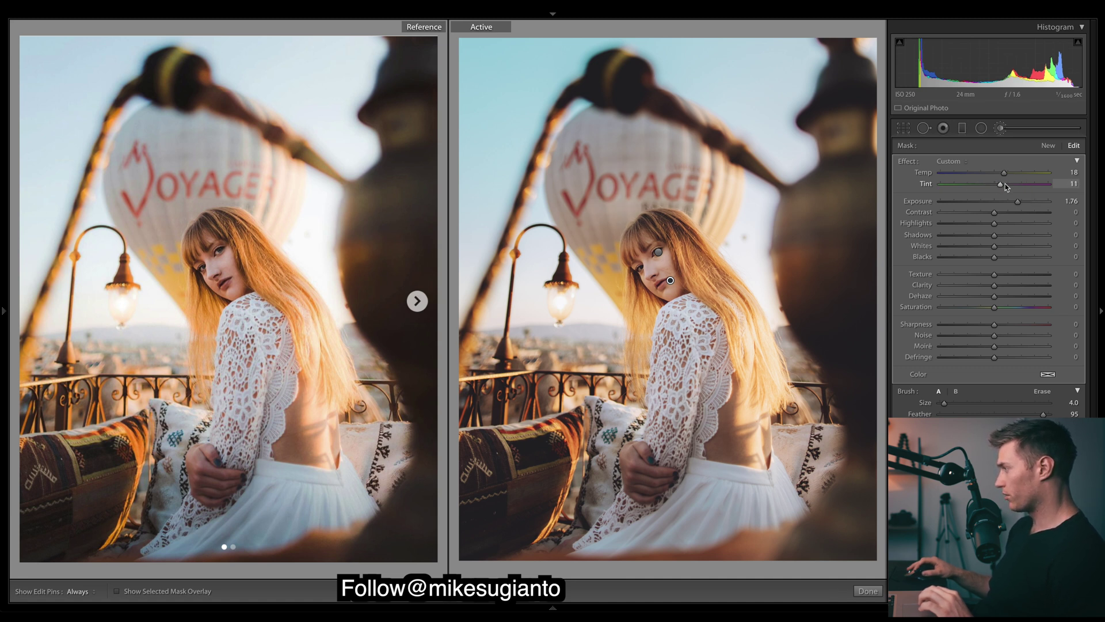
pyautogui.click(1001, 127)
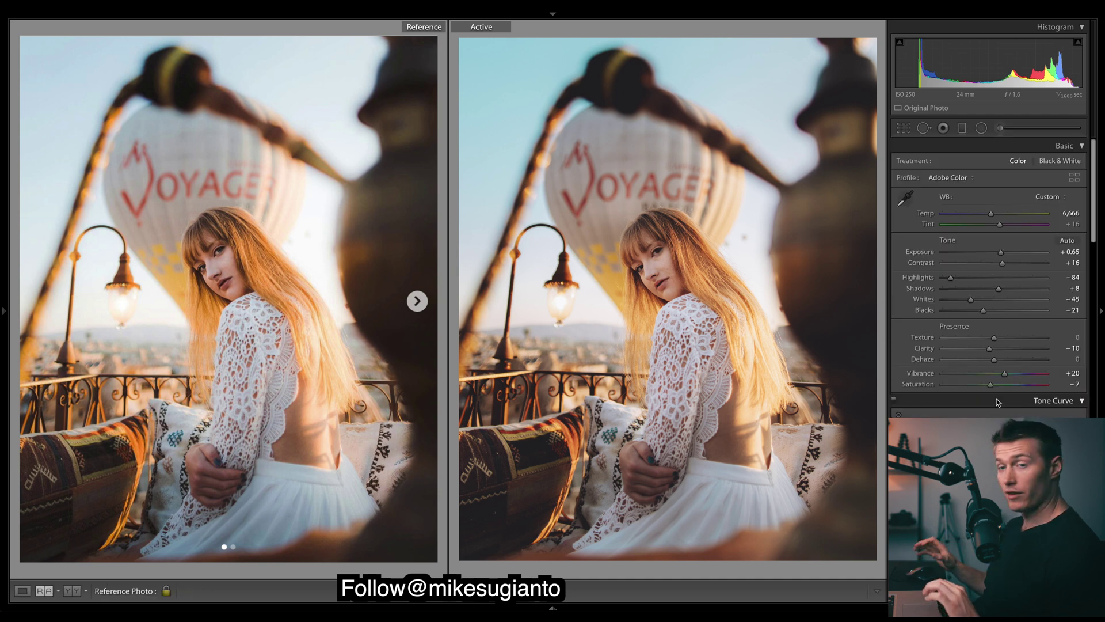
# - Brighten and sharpen the woman's eyes through their existing brush mask with Exposure 1.47, Clarity 18 and Sharpness 37
pyautogui.click(999, 129)
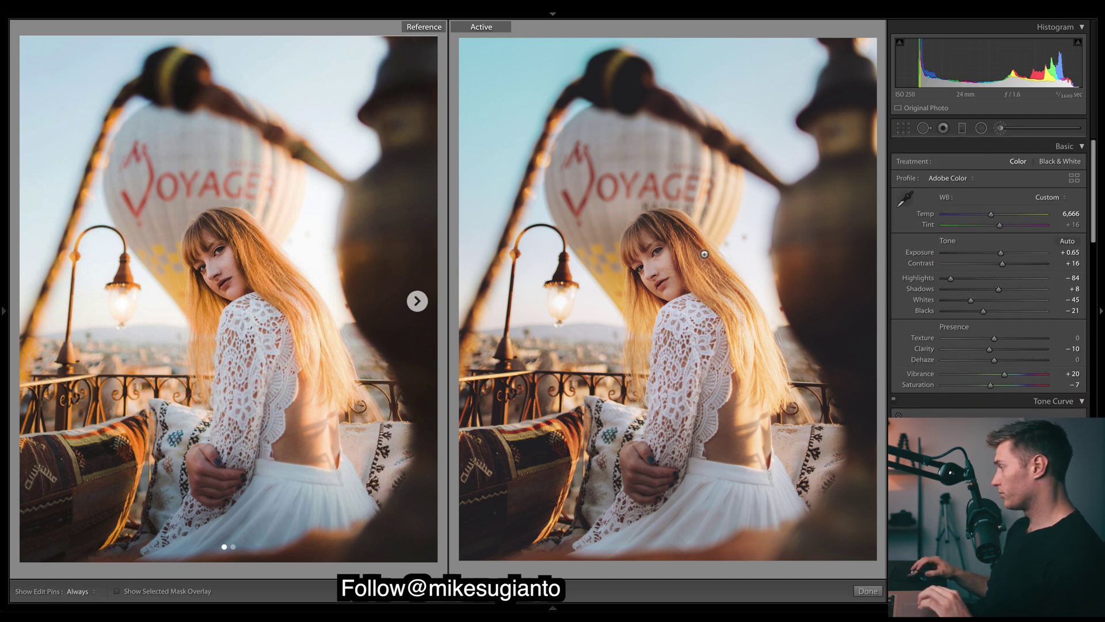
pyautogui.moveTo(995, 201); pyautogui.dragTo(1014, 201)
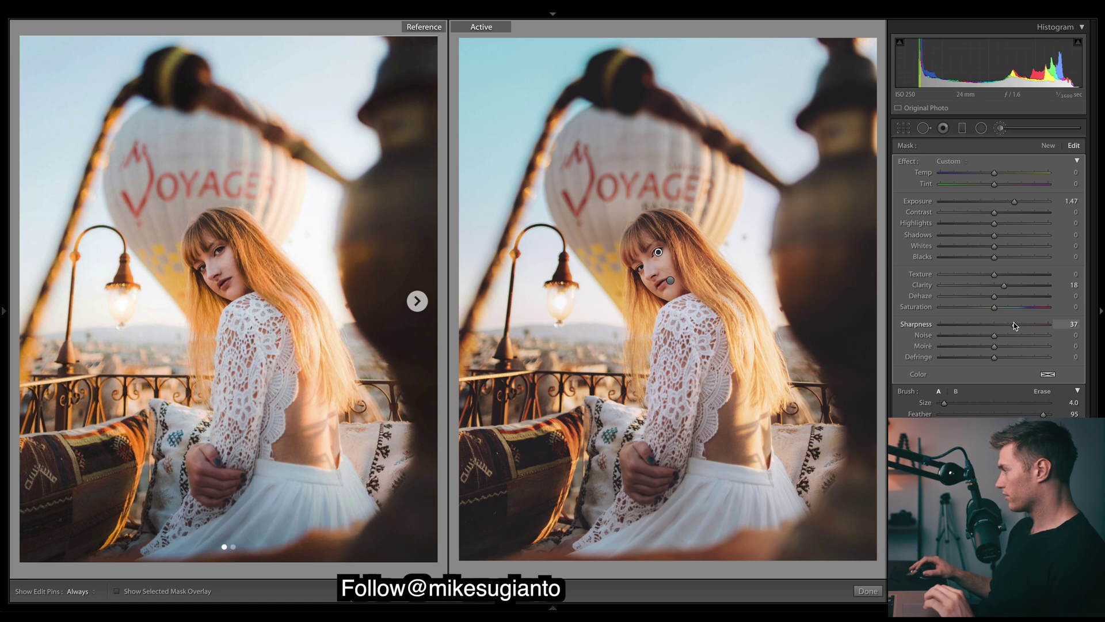
pyautogui.press('k')
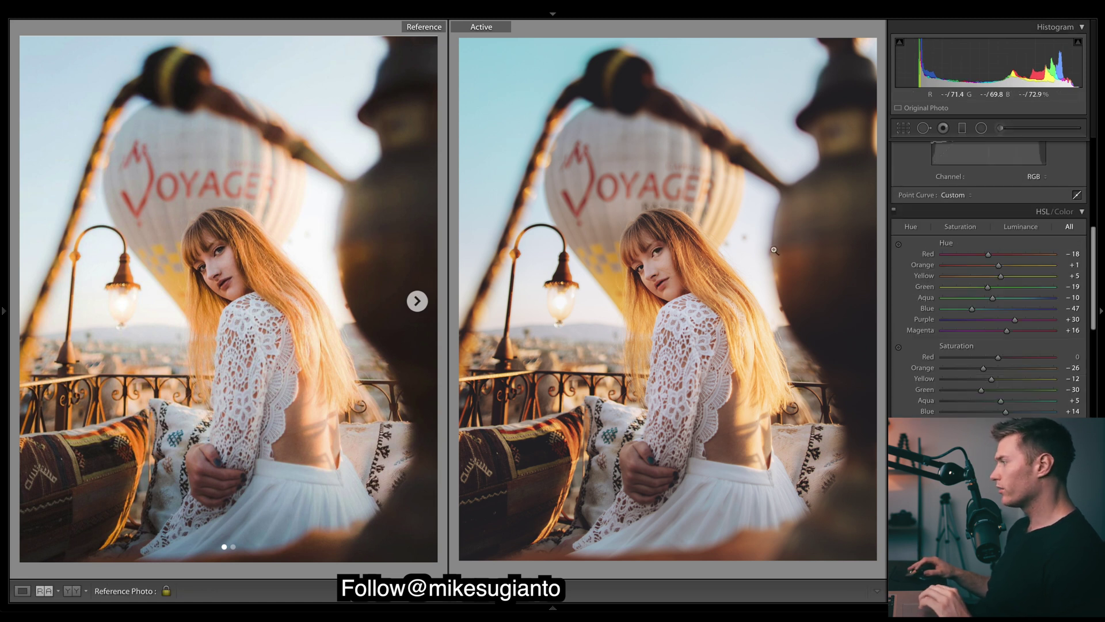